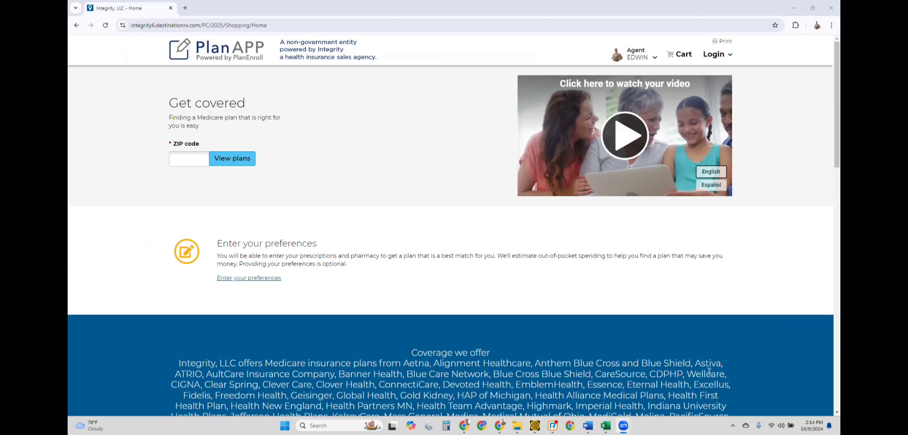
# Check the site's address and view the agent's contact details
pyautogui.click(287, 26)
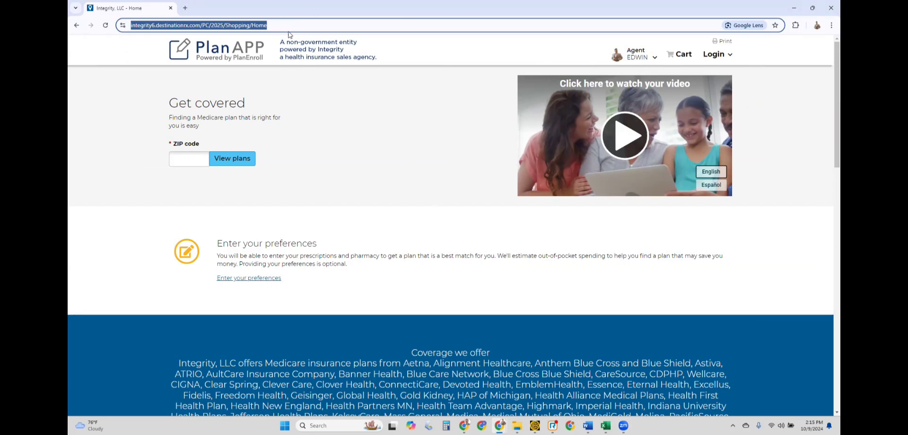
pyautogui.click(654, 59)
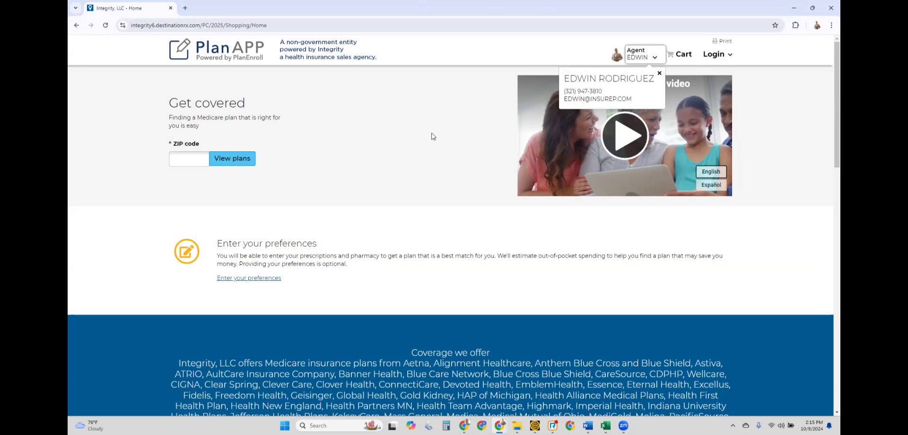
# List the available Medicare plans for ZIP code 34711
pyautogui.click(185, 158)
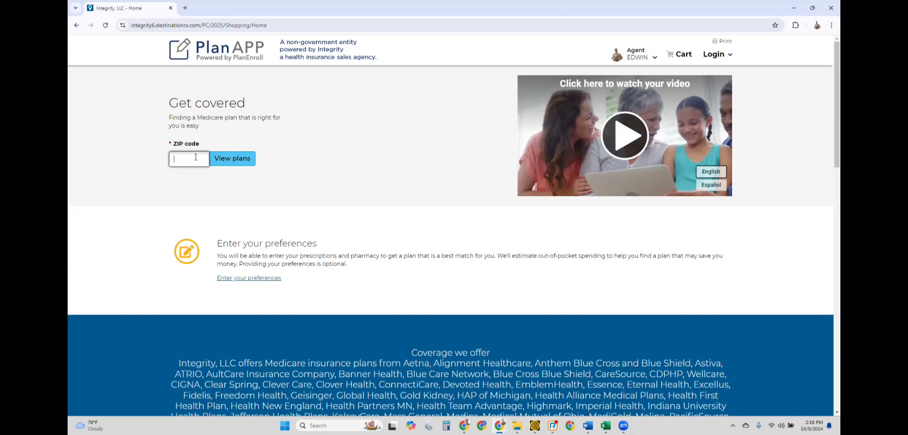
pyautogui.write('4711')
pyautogui.click(242, 157)
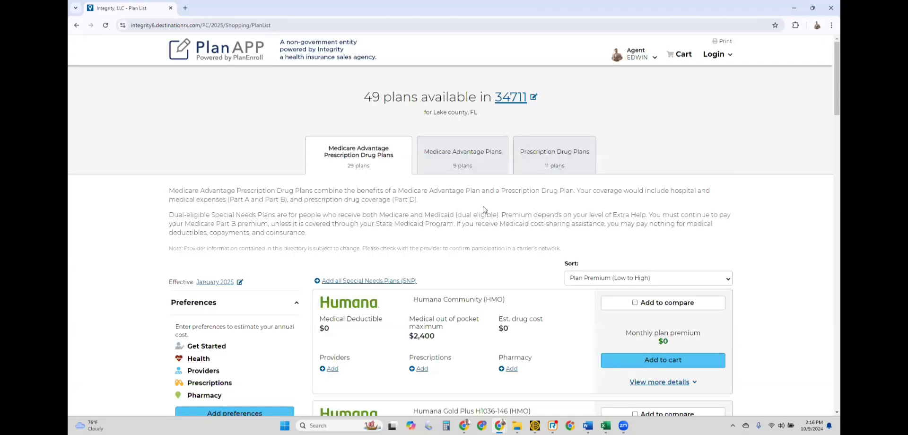
# Show only the Prescription Drug Plans and look through the listed plans
pyautogui.click(561, 152)
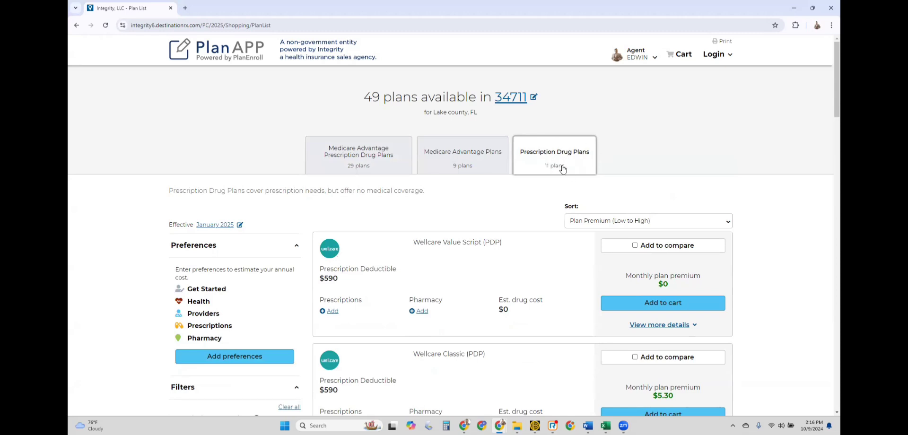
pyautogui.scroll(-1, 561, 161)
pyautogui.scroll(-1, 561, 162)
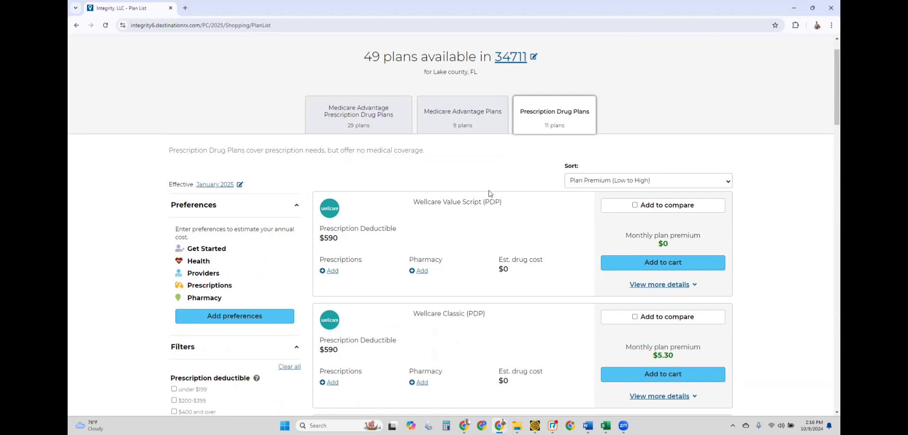
pyautogui.scroll(-3, 498, 234)
pyautogui.scroll(-9, 499, 234)
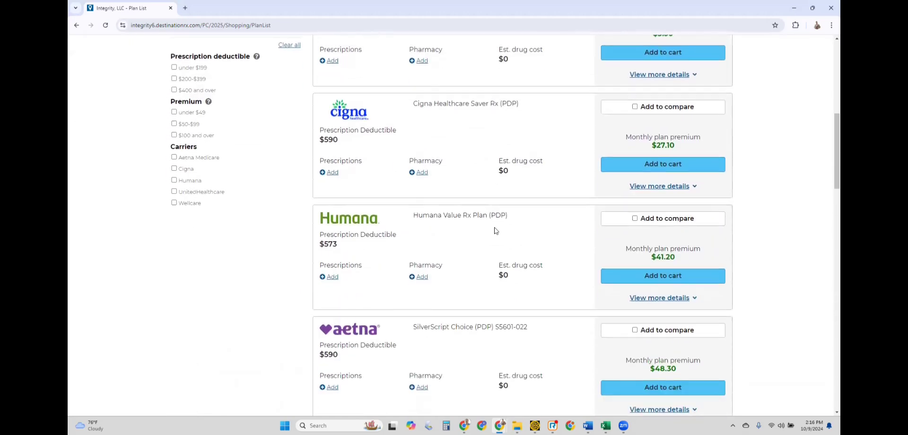
pyautogui.scroll(13, 498, 227)
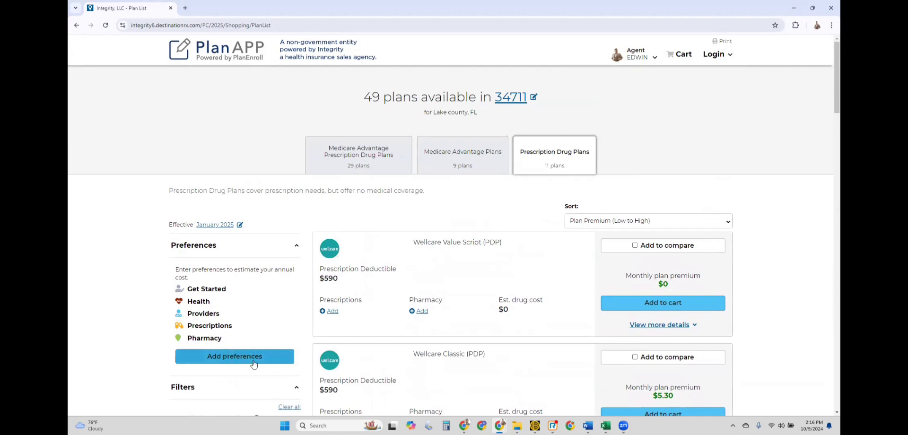
# Start adding prescription preferences by finding baclofen and choosing the TAB 10MG dose
pyautogui.click(224, 357)
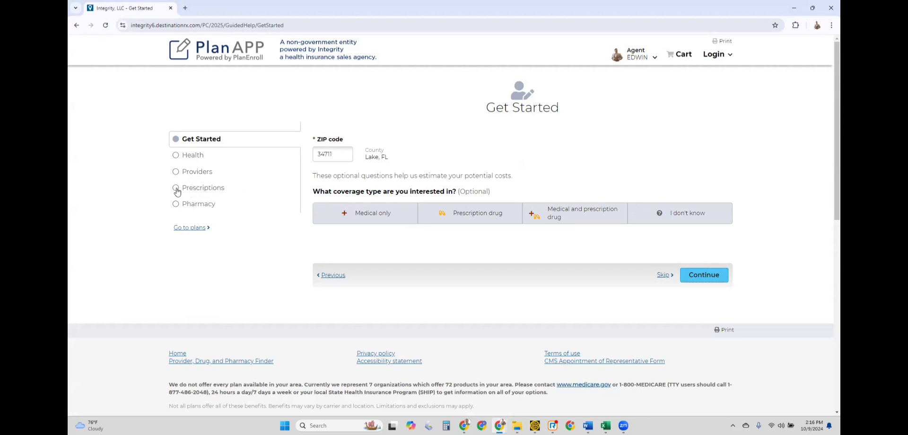
pyautogui.click(199, 190)
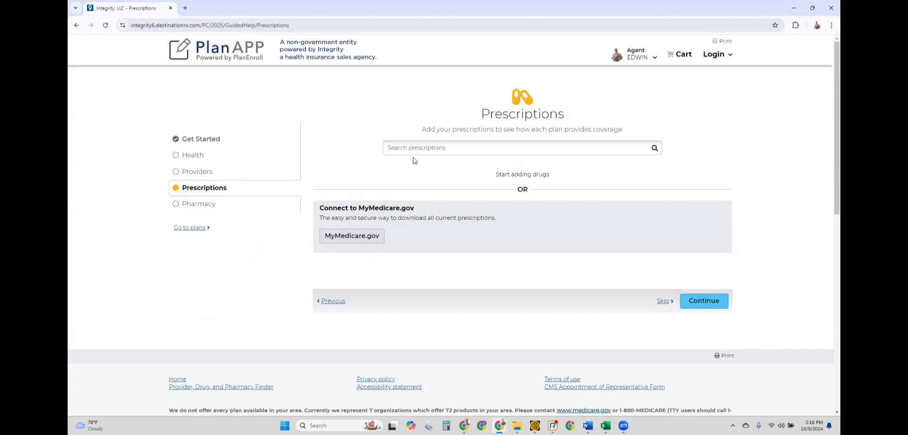
pyautogui.click(428, 148)
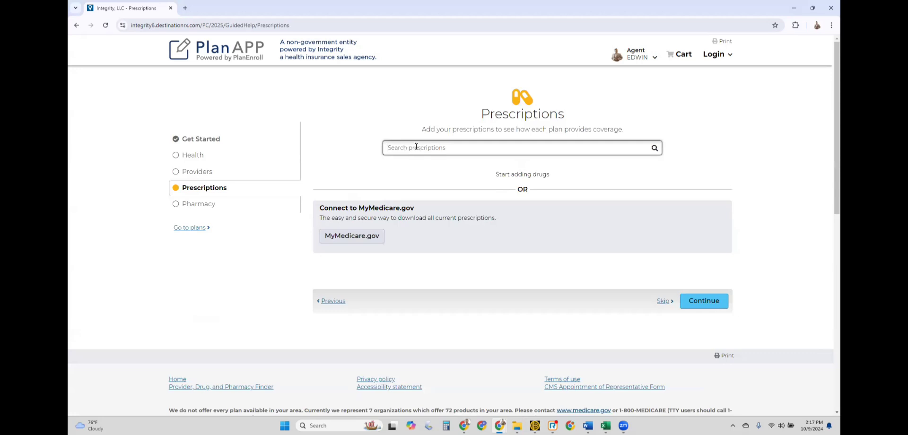
pyautogui.write('baclofen')
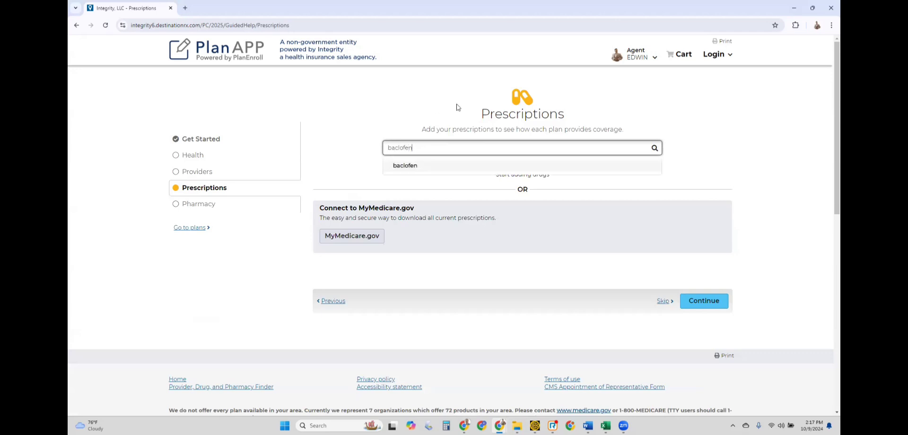
pyautogui.click(413, 167)
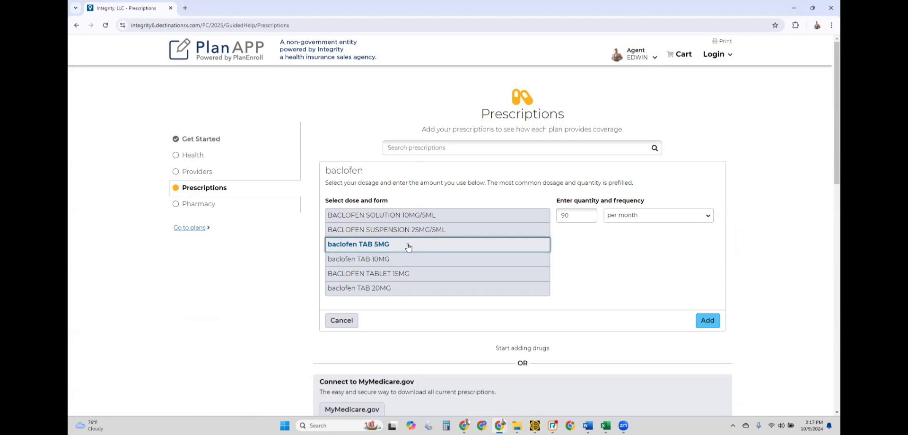
pyautogui.click(401, 260)
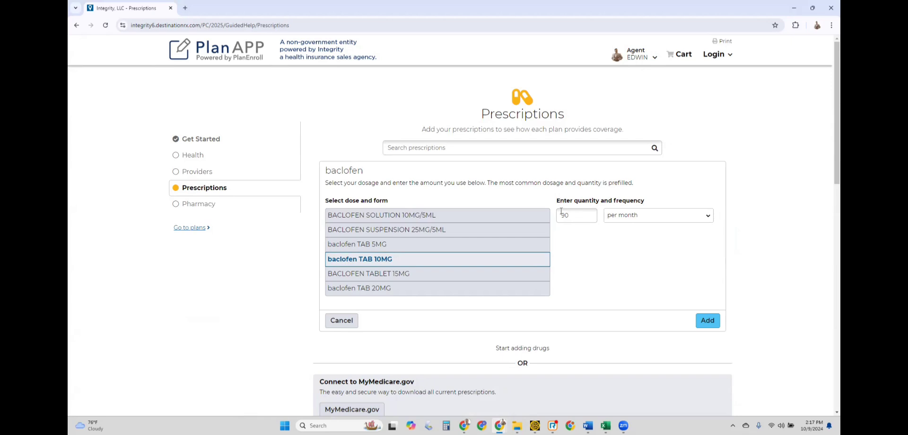
# Set the baclofen quantity to 60 per month and add it to the prescriptions
pyautogui.moveTo(577, 216); pyautogui.dragTo(557, 219)
pyautogui.click(575, 243)
pyautogui.click(573, 214)
pyautogui.moveTo(573, 214); pyautogui.dragTo(556, 216)
pyautogui.write('60')
pyautogui.click(707, 321)
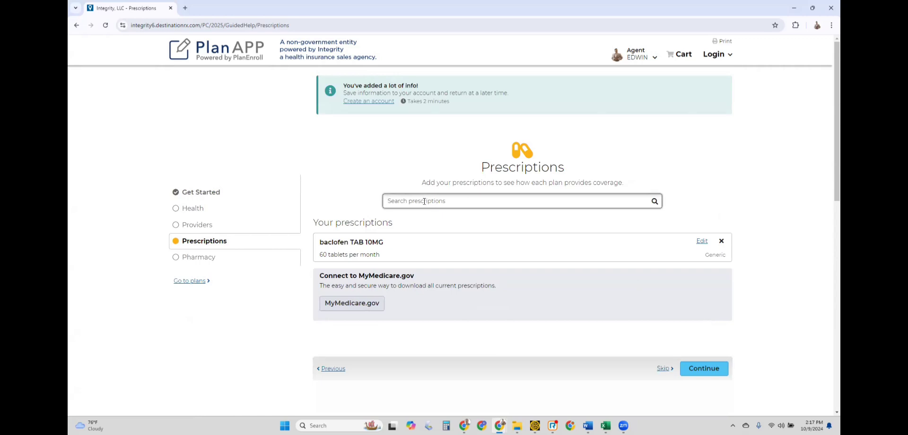
# Add rosuvastatin calcium TAB 20MG to the prescriptions at 30 tablets per month
pyautogui.write('rosuvas')
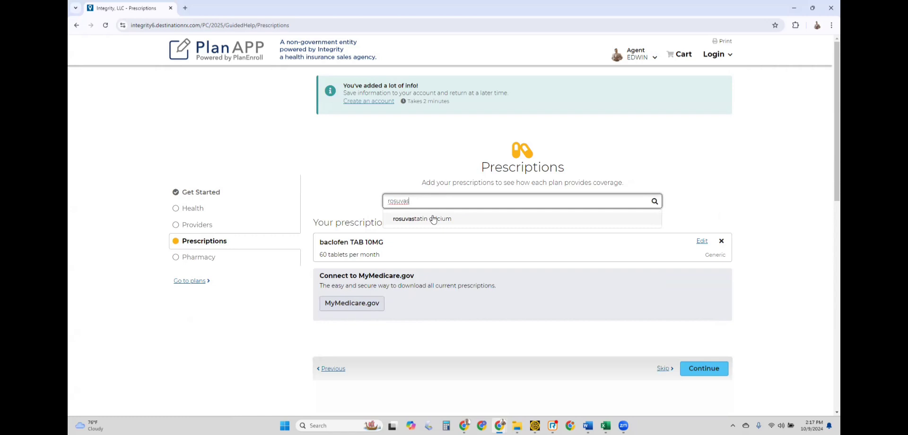
pyautogui.click(439, 219)
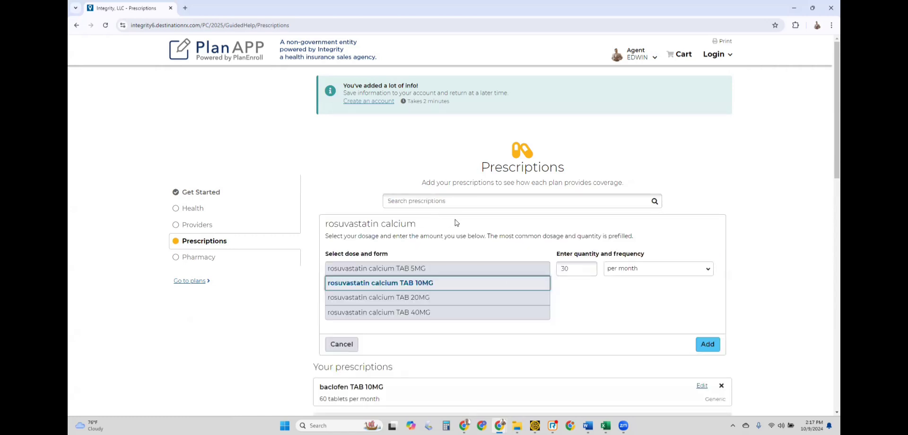
pyautogui.click(432, 296)
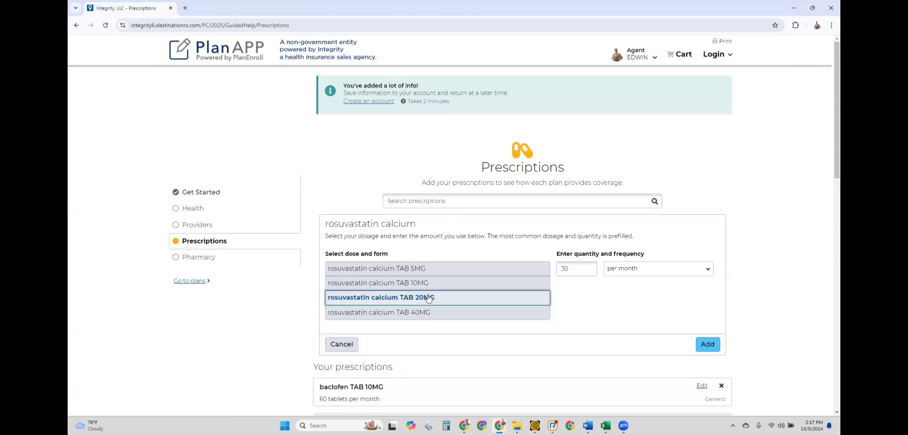
pyautogui.click(574, 267)
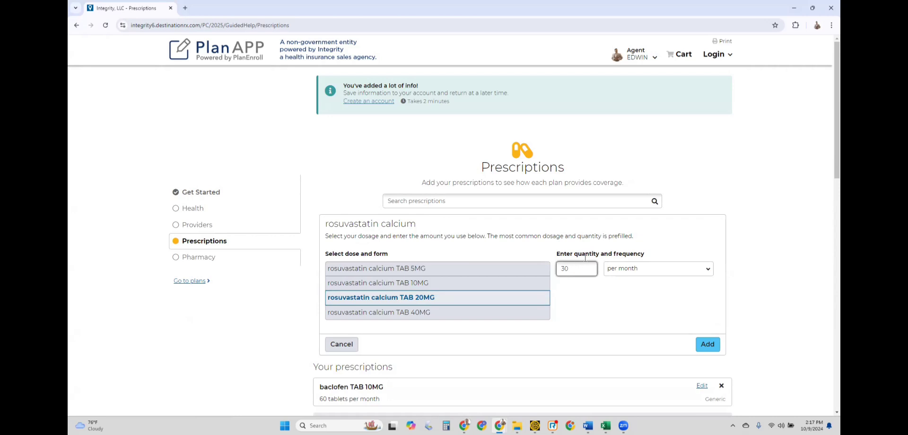
pyautogui.click(706, 345)
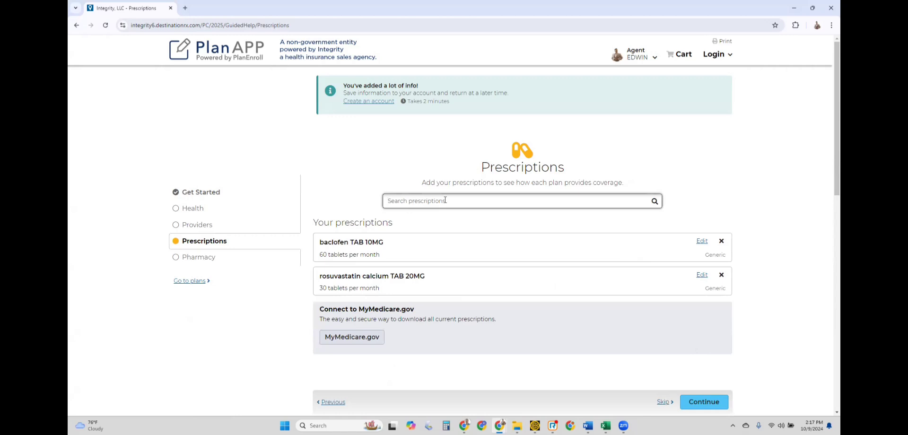
# Add enalapril maleate TAB 20MG to the prescriptions at 30 tablets per month
pyautogui.write('enala')
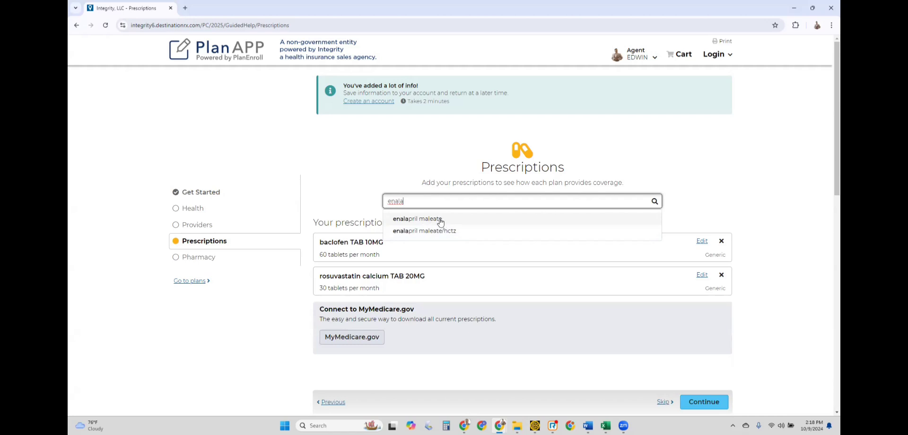
pyautogui.click(440, 220)
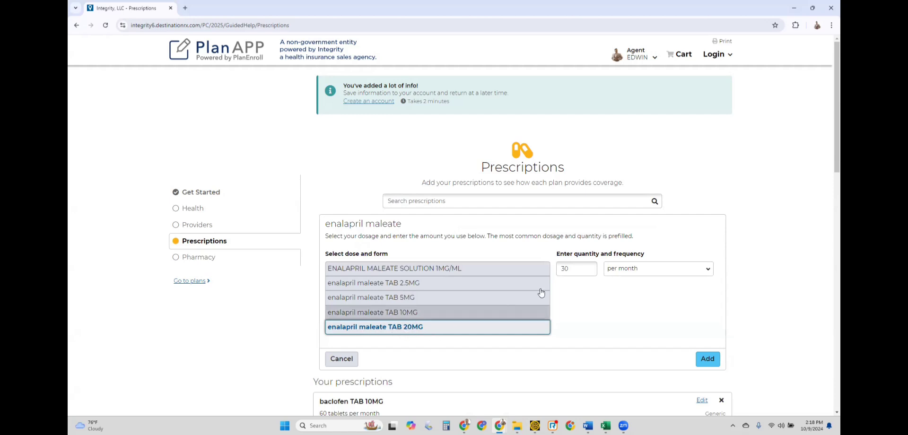
pyautogui.click(576, 268)
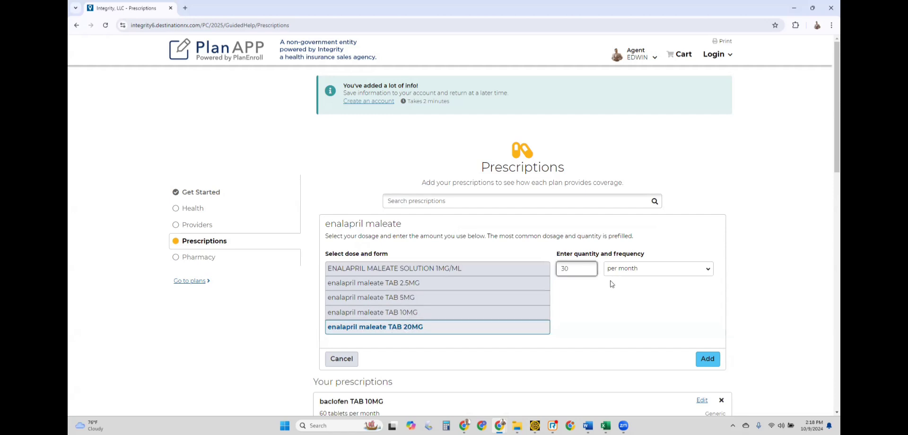
pyautogui.click(706, 361)
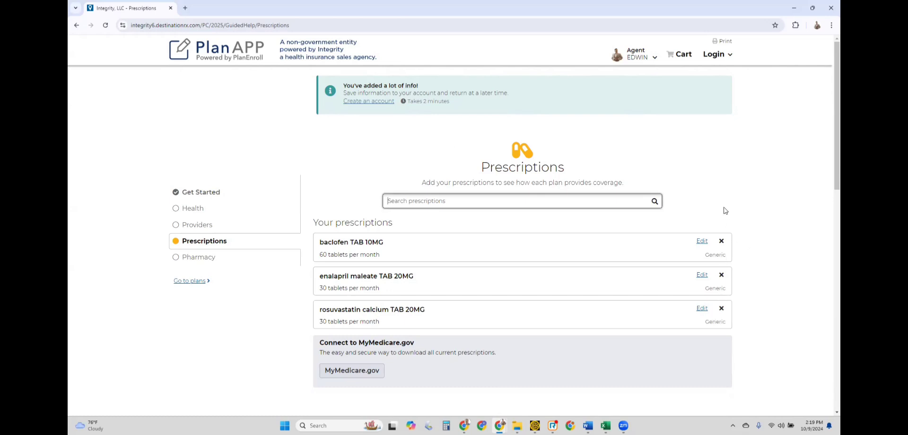
# Review the prescriptions, proceed to the pharmacy selection and add Walgreens #7273
pyautogui.scroll(-3, 757, 245)
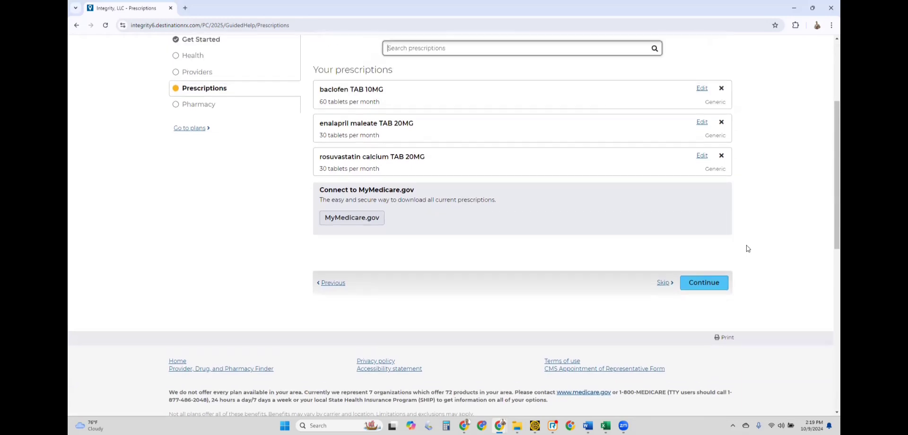
pyautogui.scroll(1, 748, 249)
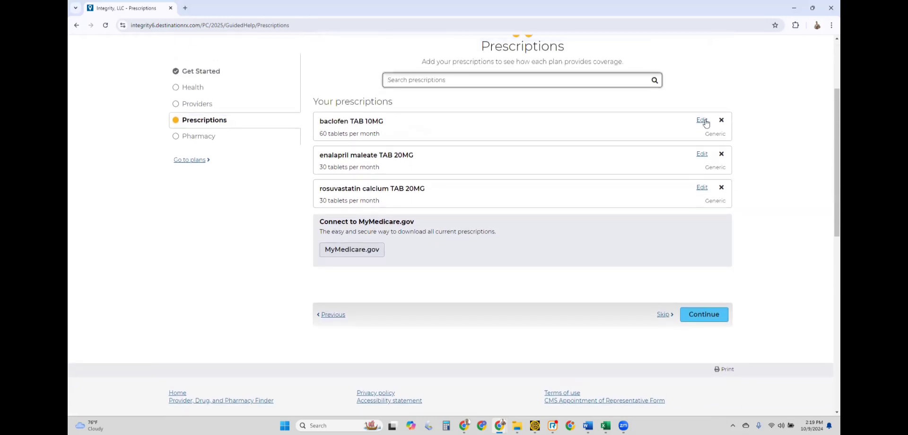
pyautogui.click(704, 316)
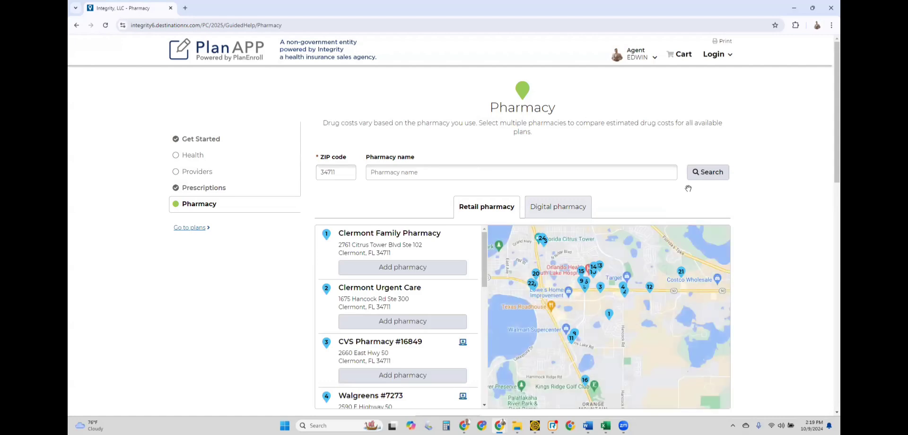
pyautogui.click(405, 173)
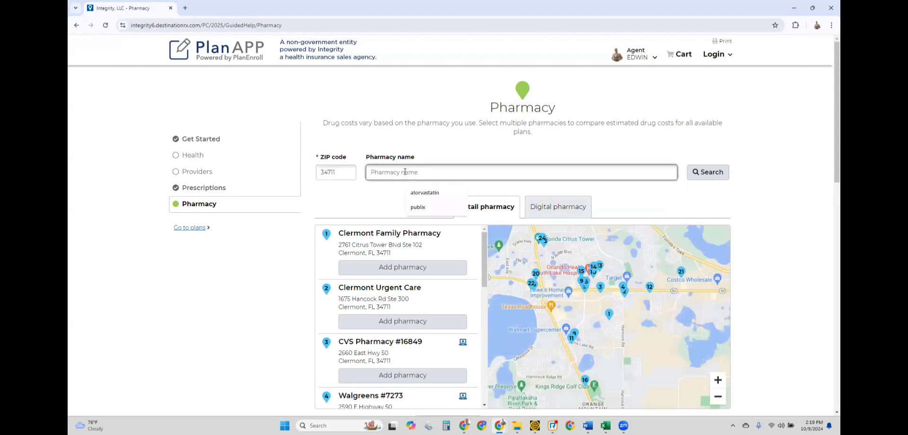
pyautogui.click(385, 192)
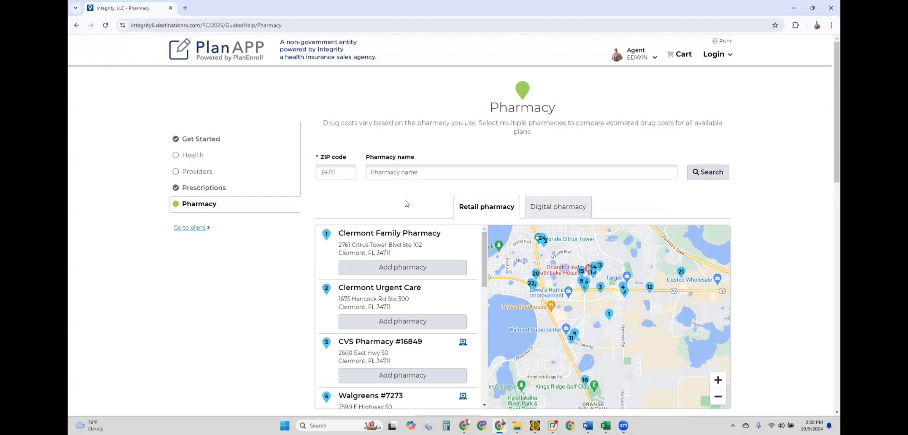
pyautogui.scroll(-2, 418, 302)
pyautogui.click(428, 347)
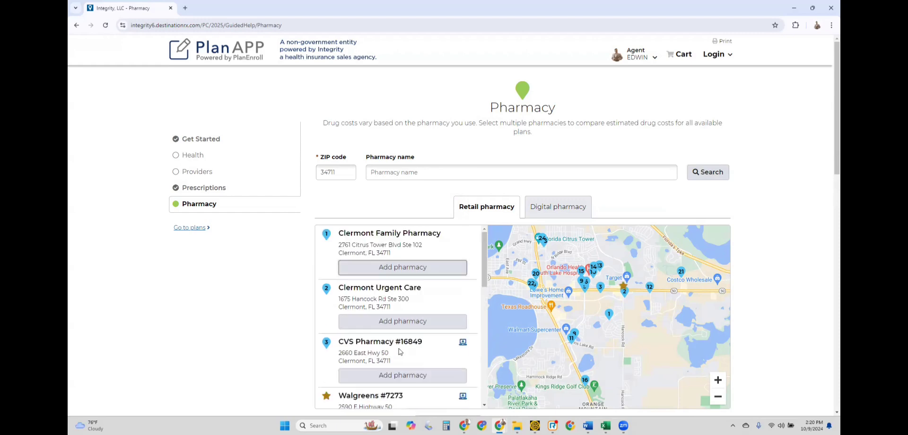
# Add Publix Pharmacy #1751 as a second pharmacy and proceed to the plan list
pyautogui.scroll(-8, 402, 341)
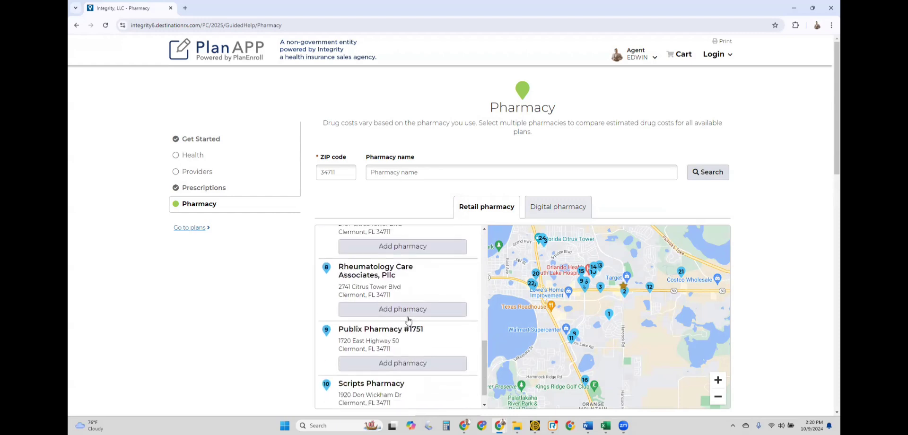
pyautogui.scroll(-1, 409, 320)
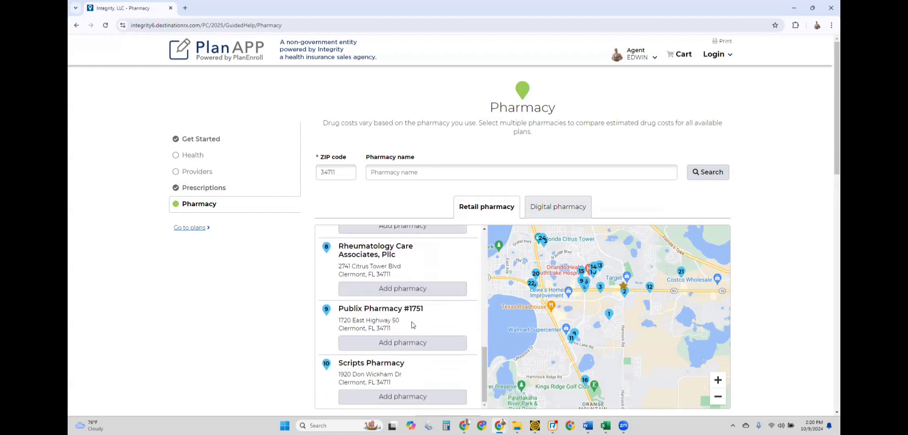
pyautogui.click(396, 348)
pyautogui.scroll(-6, 755, 280)
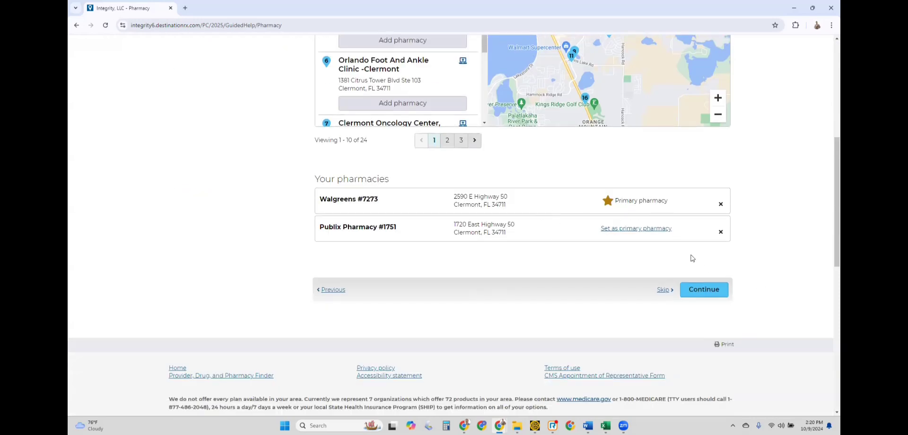
pyautogui.click(704, 288)
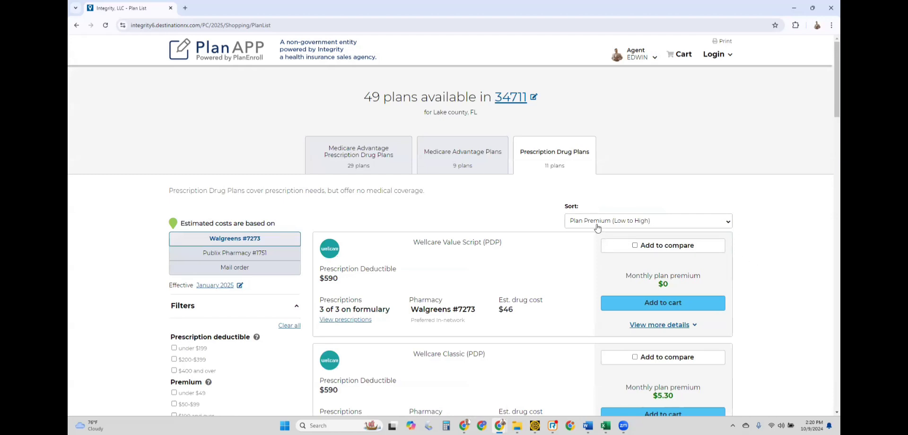
# Examine the available sort options and the Wellcare Value Script plan's monthly premium and estimated drug cost
pyautogui.click(632, 226)
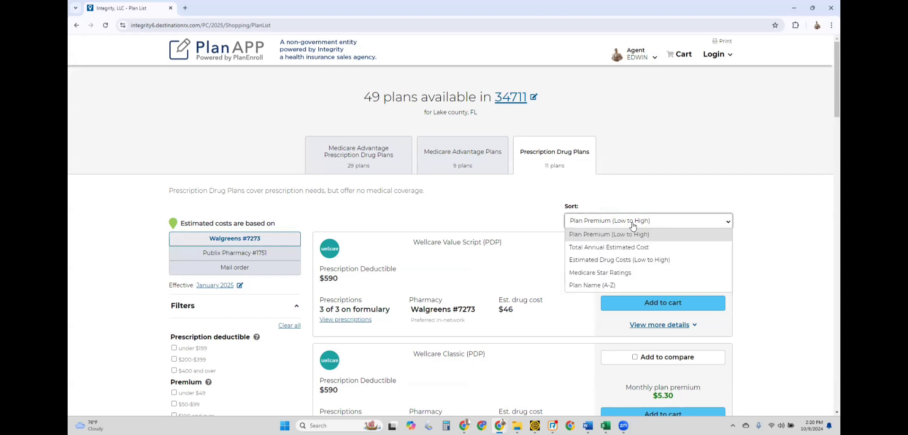
pyautogui.click(630, 223)
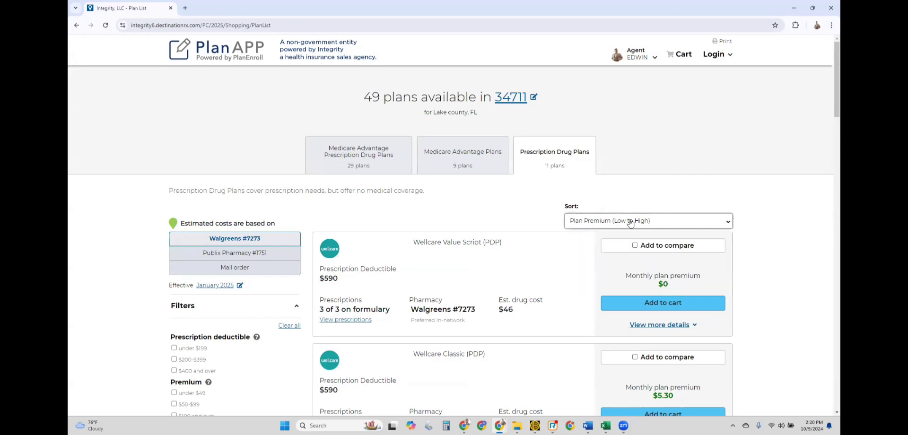
pyautogui.click(606, 226)
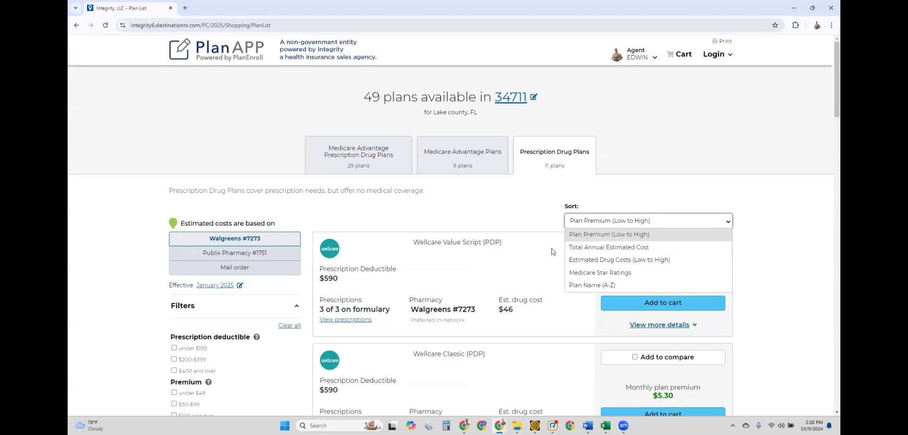
pyautogui.click(505, 279)
pyautogui.moveTo(676, 277); pyautogui.dragTo(616, 277)
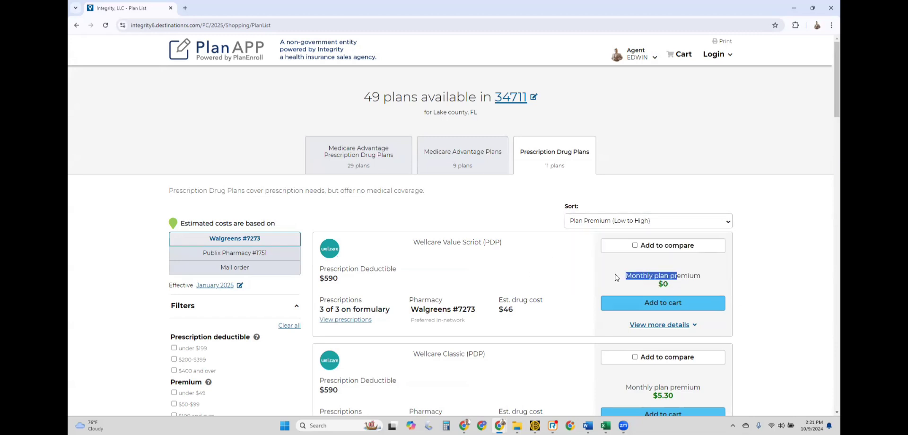
pyautogui.click(570, 267)
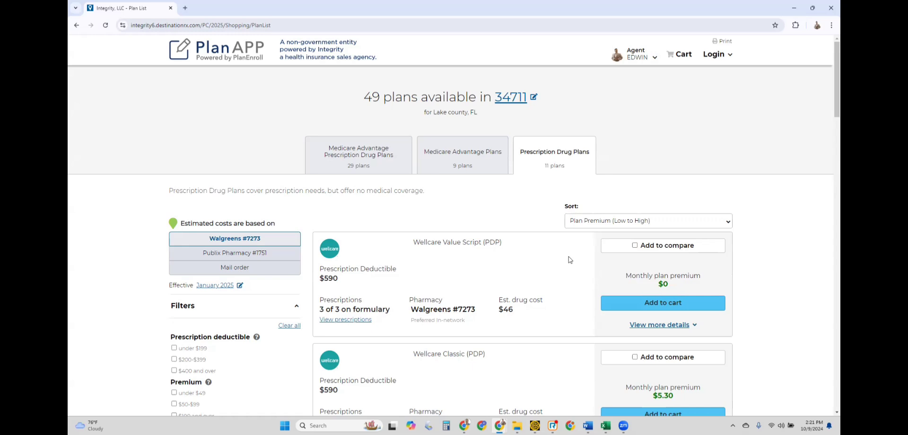
pyautogui.click(662, 226)
pyautogui.click(504, 269)
pyautogui.moveTo(519, 312); pyautogui.dragTo(500, 306)
pyautogui.click(519, 323)
pyautogui.click(538, 324)
# Sort the prescription drug plans by Total Annual Estimated Cost
pyautogui.click(676, 221)
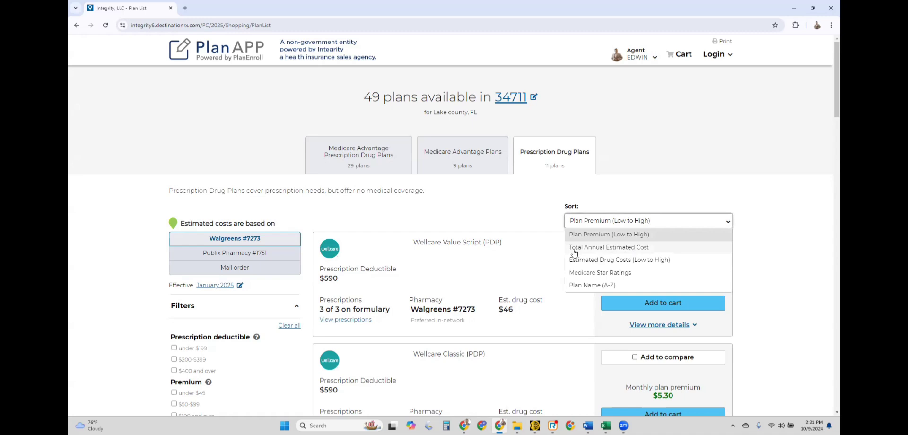
pyautogui.click(613, 248)
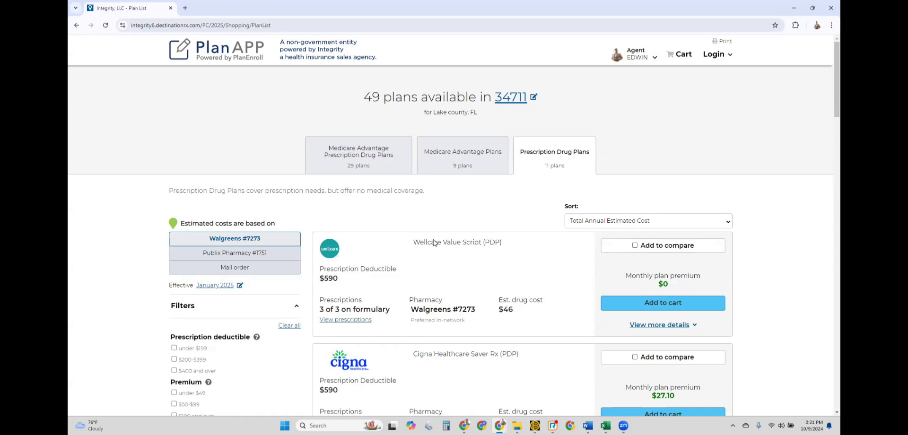
pyautogui.scroll(-1, 575, 282)
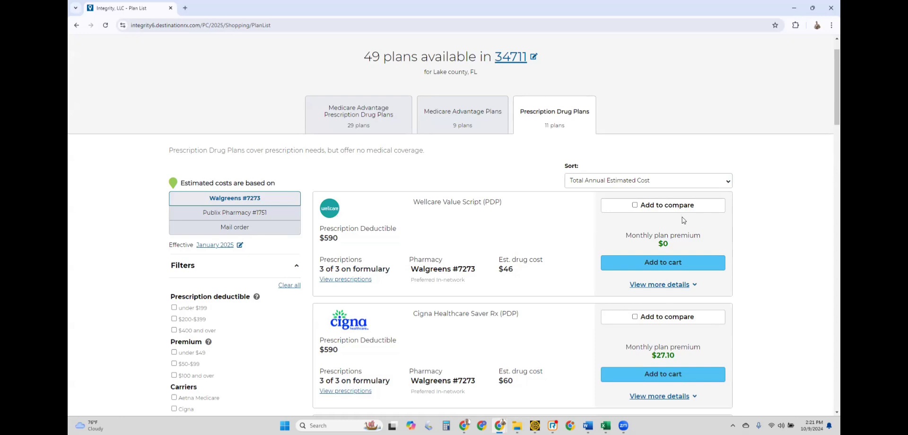
# Mark Wellcare Value Script, Cigna Healthcare Saver Rx and Humana Value Rx Plan for comparison and open the comparison
pyautogui.click(635, 206)
pyautogui.scroll(-3, 655, 228)
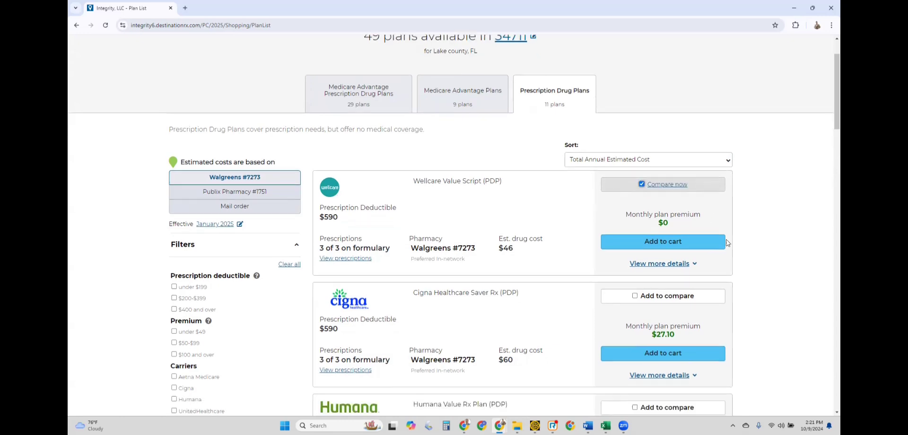
pyautogui.click(634, 195)
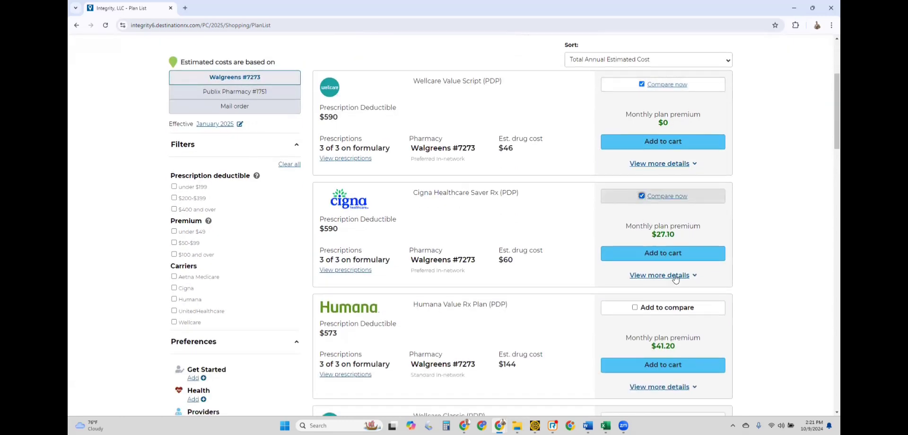
pyautogui.scroll(-1, 669, 279)
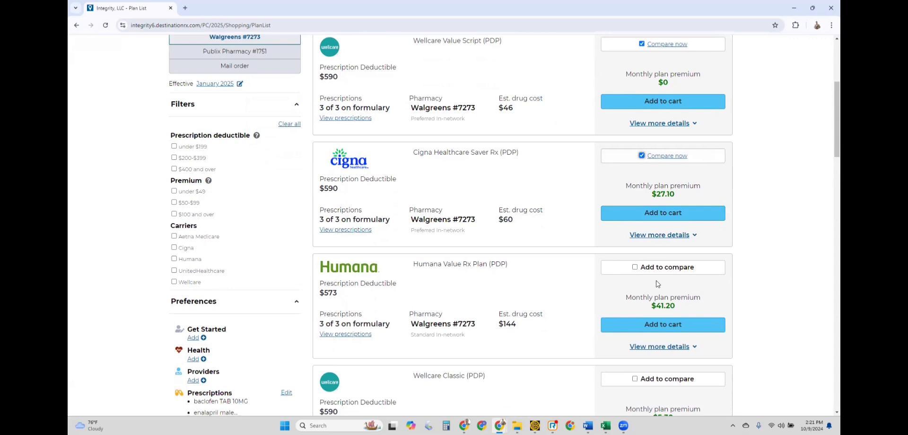
pyautogui.click(635, 268)
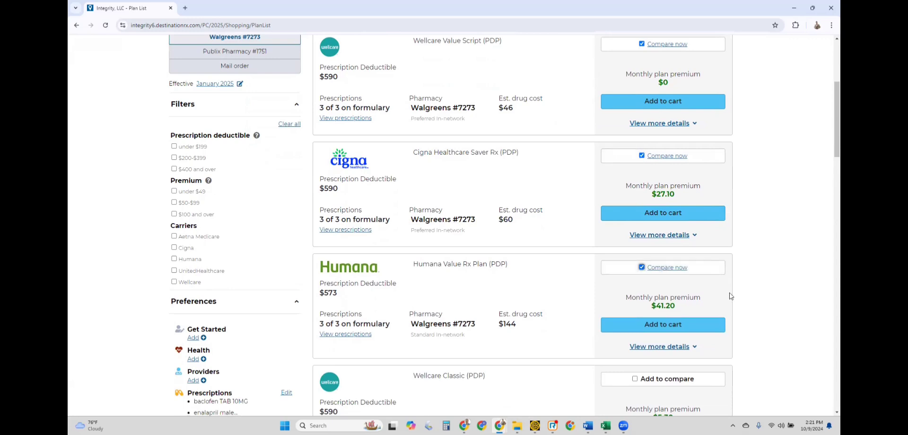
pyautogui.scroll(4, 730, 296)
pyautogui.click(666, 206)
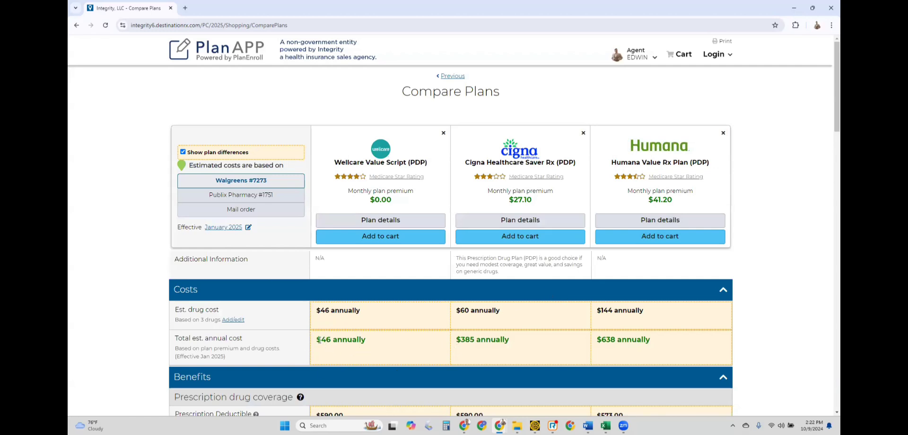
# Compare the total estimated annual costs of the three plans, focusing on Wellcare Value Script's cost and star rating
pyautogui.moveTo(319, 339); pyautogui.dragTo(692, 340)
pyautogui.click(699, 343)
pyautogui.moveTo(319, 341); pyautogui.dragTo(370, 352)
pyautogui.click(389, 356)
pyautogui.moveTo(315, 340); pyautogui.dragTo(366, 341)
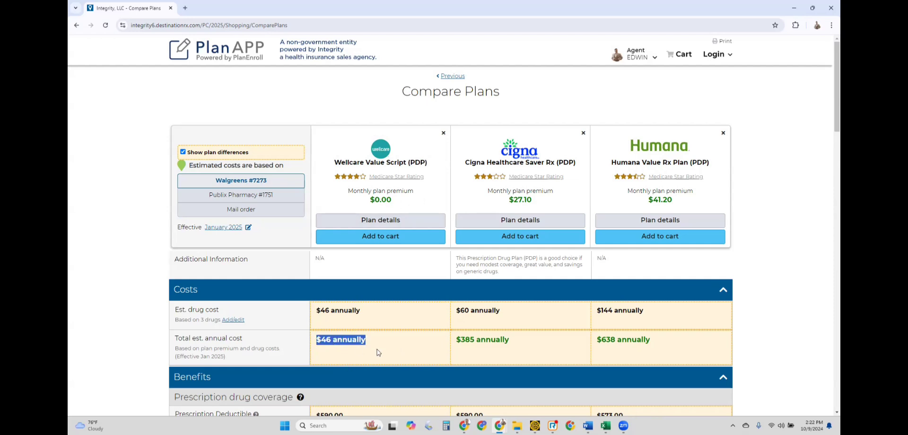
pyautogui.moveTo(400, 173)
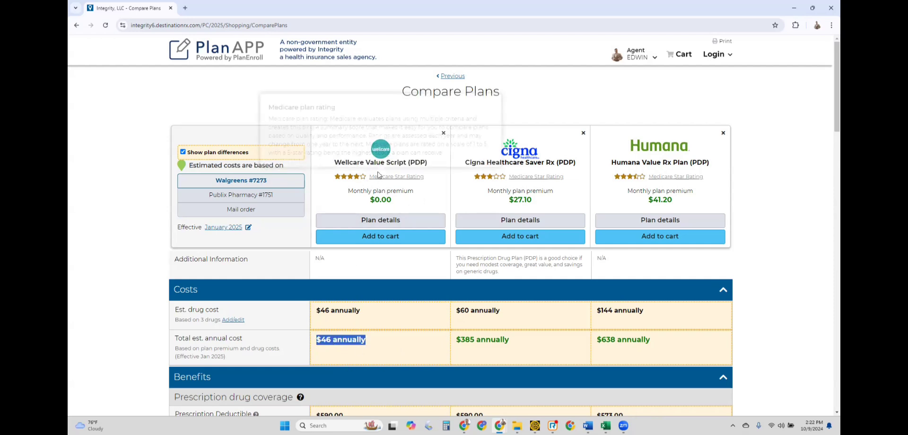
# Add Wellcare Value Script (PDP) to the cart, try to continue to the application, and return to the cart
pyautogui.click(372, 241)
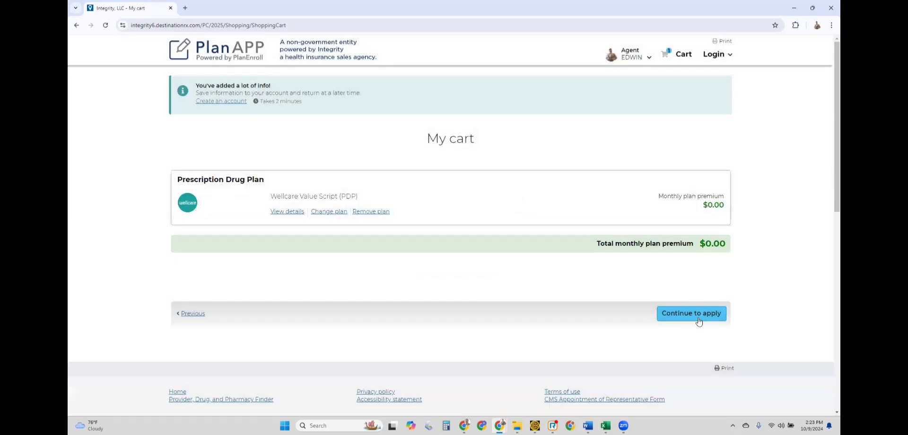
pyautogui.click(698, 320)
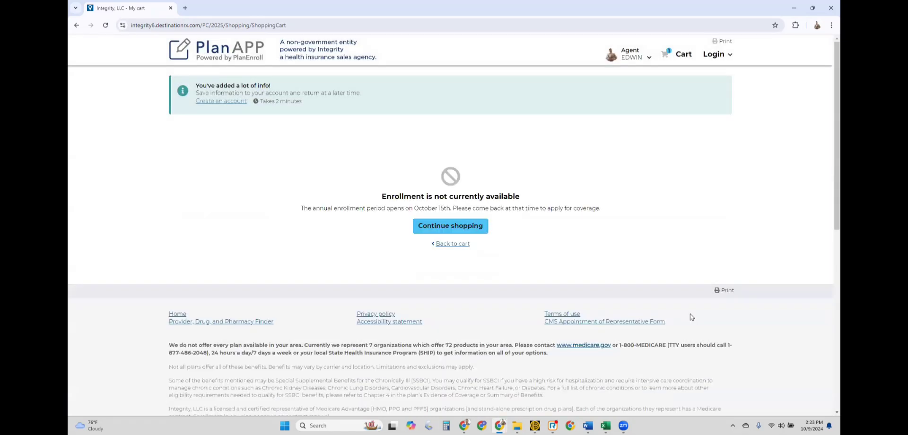
pyautogui.click(434, 221)
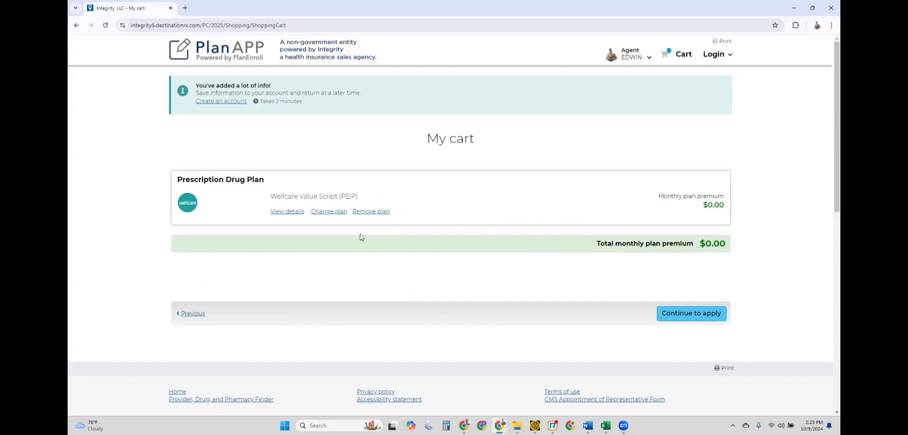
# View the Wellcare Value Script details from the cart and examine its prescription deductible and drug tier exclusions
pyautogui.click(294, 213)
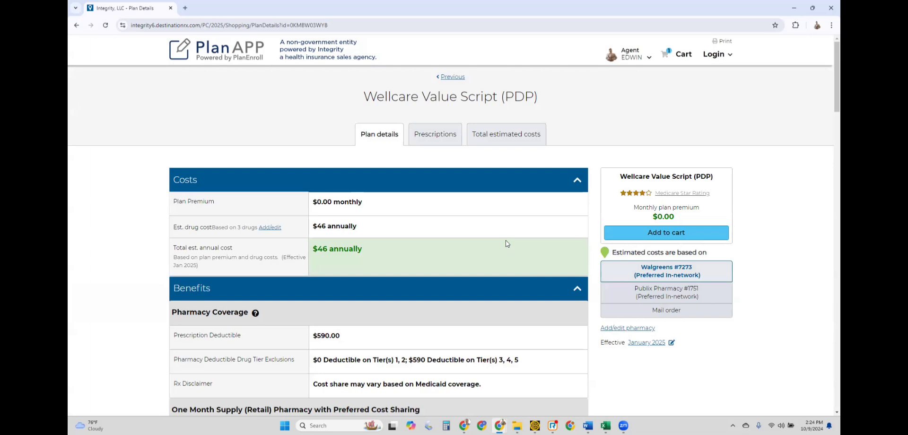
pyautogui.scroll(-2, 468, 284)
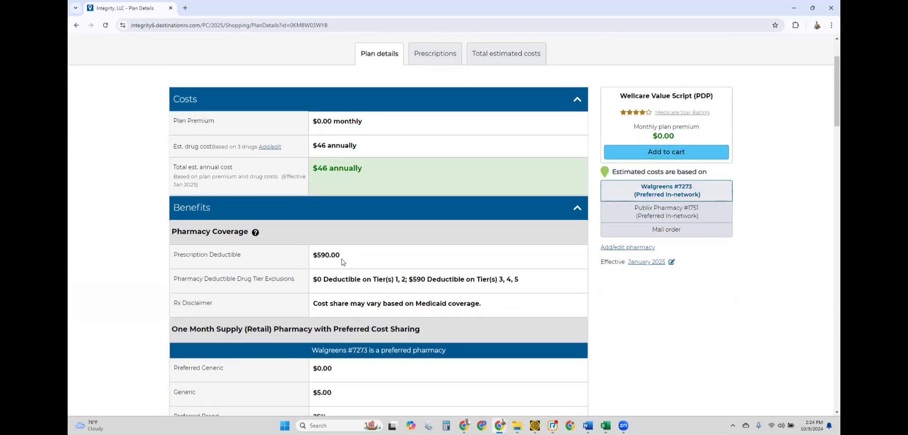
pyautogui.moveTo(350, 257); pyautogui.dragTo(311, 258)
pyautogui.moveTo(316, 280); pyautogui.dragTo(405, 280)
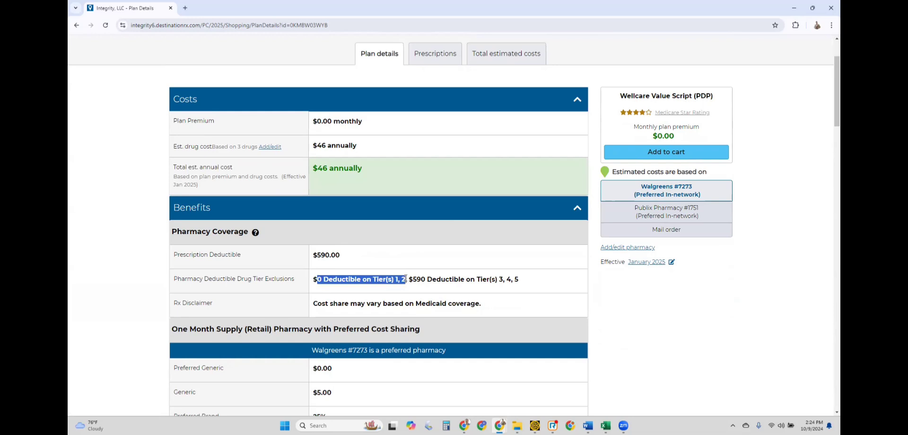
pyautogui.click(412, 292)
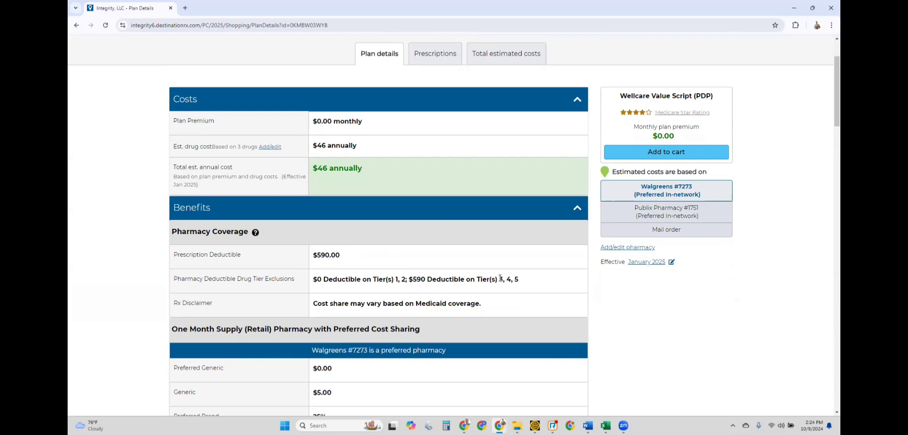
pyautogui.moveTo(500, 280); pyautogui.dragTo(521, 281)
pyautogui.moveTo(426, 279); pyautogui.dragTo(413, 279)
pyautogui.click(389, 279)
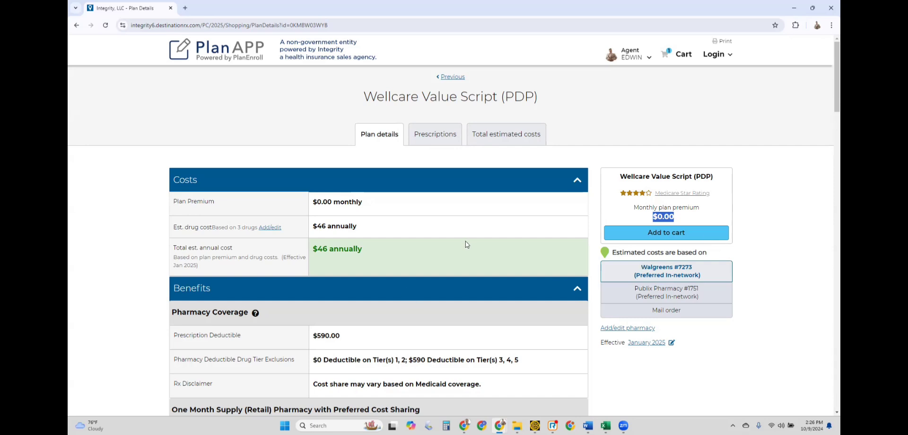
# Review the plan's premium, estimated drug cost and one-month preferred retail pharmacy cost sharing for each drug tier
pyautogui.scroll(-2, 476, 307)
pyautogui.moveTo(314, 121); pyautogui.dragTo(363, 122)
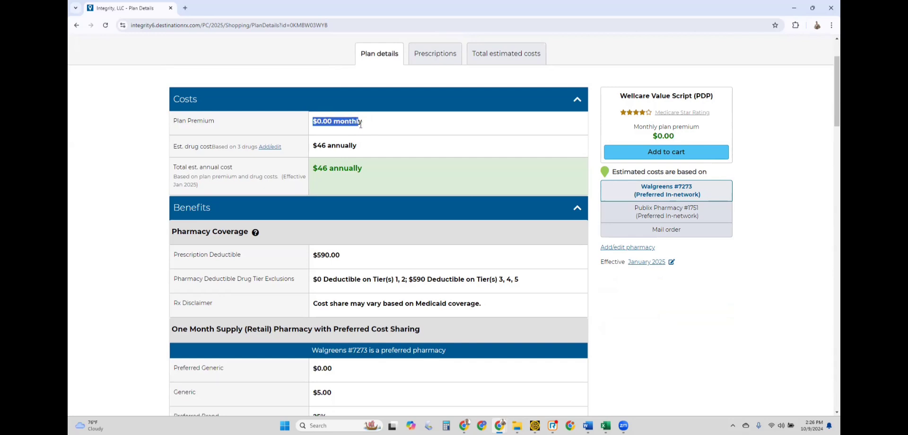
pyautogui.click(363, 123)
pyautogui.moveTo(322, 147); pyautogui.dragTo(365, 153)
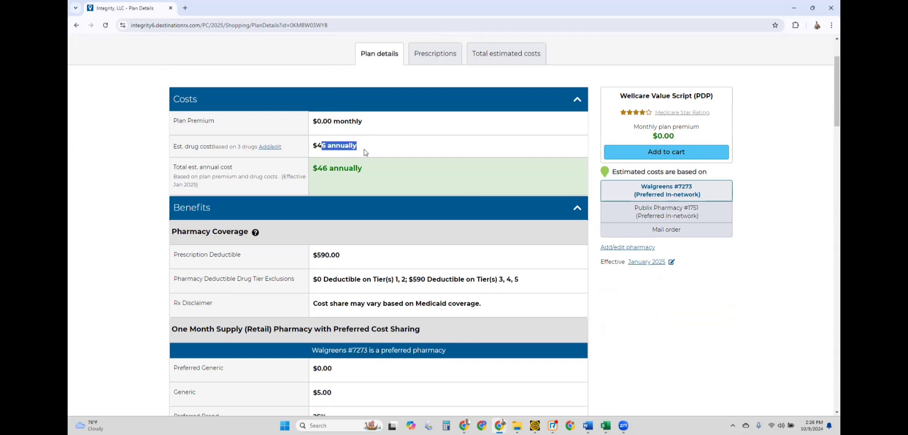
pyautogui.click(392, 152)
pyautogui.scroll(-3, 407, 149)
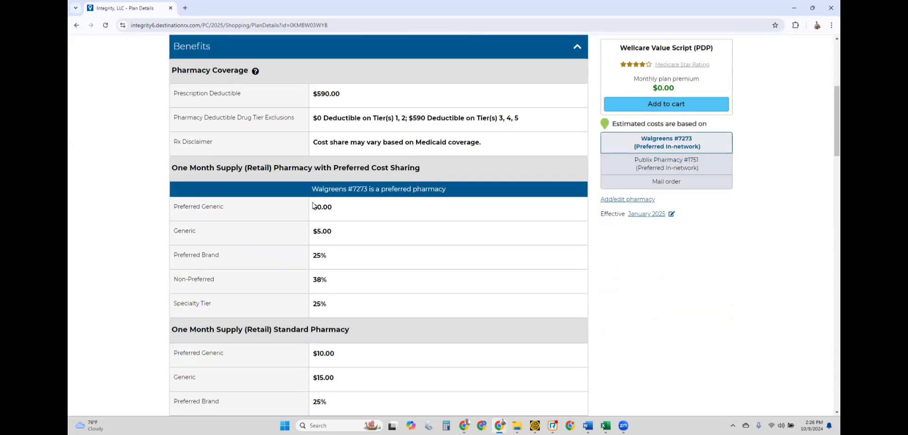
pyautogui.moveTo(313, 207); pyautogui.dragTo(357, 283)
pyautogui.click(352, 270)
pyautogui.moveTo(311, 206); pyautogui.dragTo(311, 312)
# Open the English 2025 Summary of Benefits from the plan documents in a new tab and switch to it
pyautogui.scroll(-3, 487, 265)
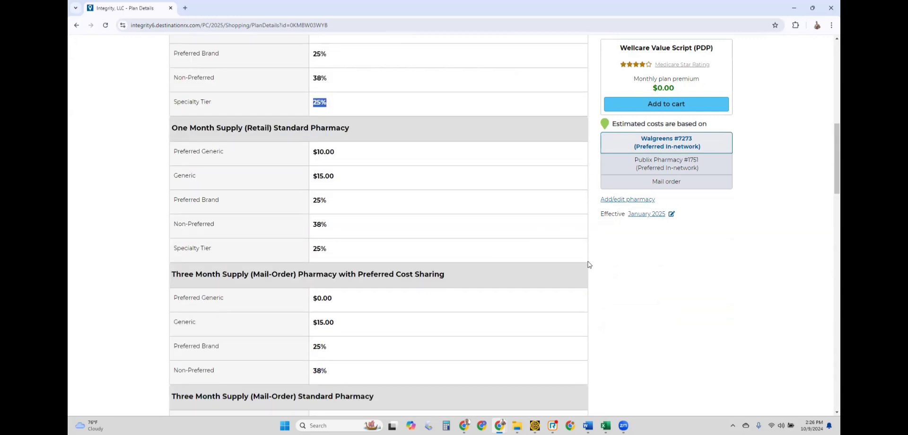
pyautogui.scroll(-1, 588, 265)
pyautogui.scroll(-2, 595, 276)
pyautogui.scroll(-2, 585, 288)
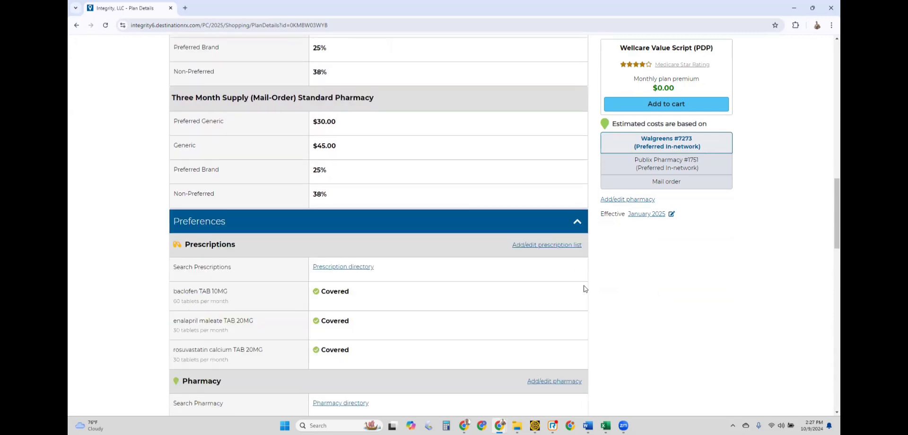
pyautogui.scroll(-3, 599, 290)
pyautogui.scroll(-4, 457, 257)
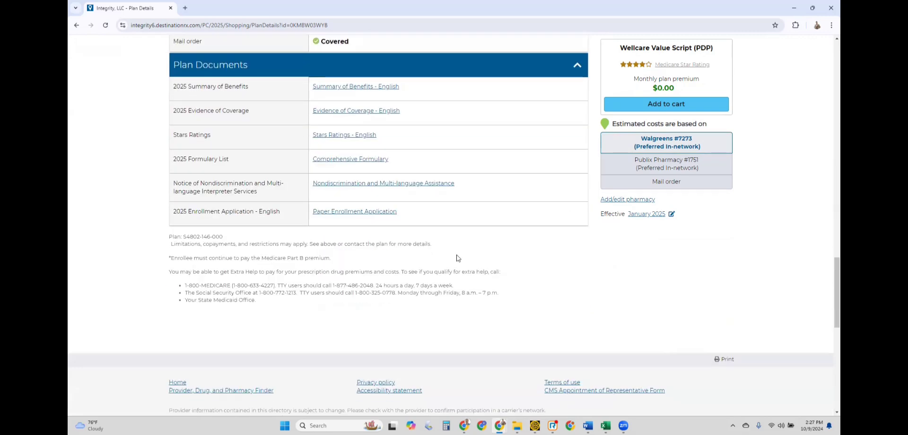
pyautogui.middleClick(361, 90)
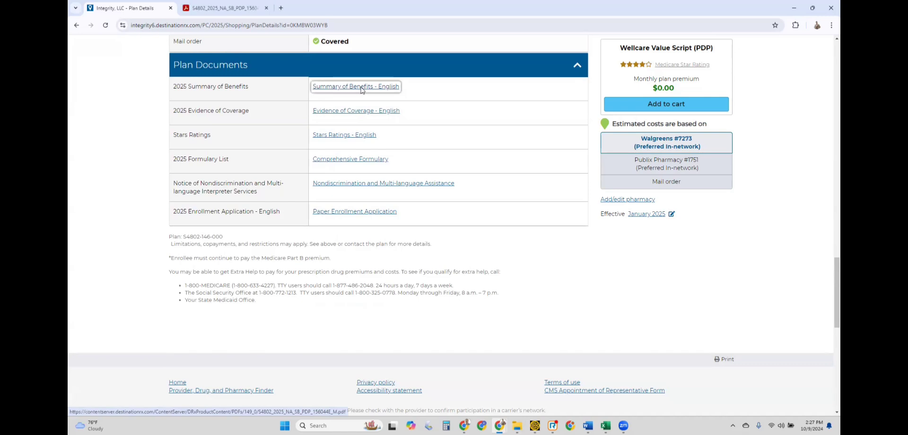
pyautogui.click(224, 5)
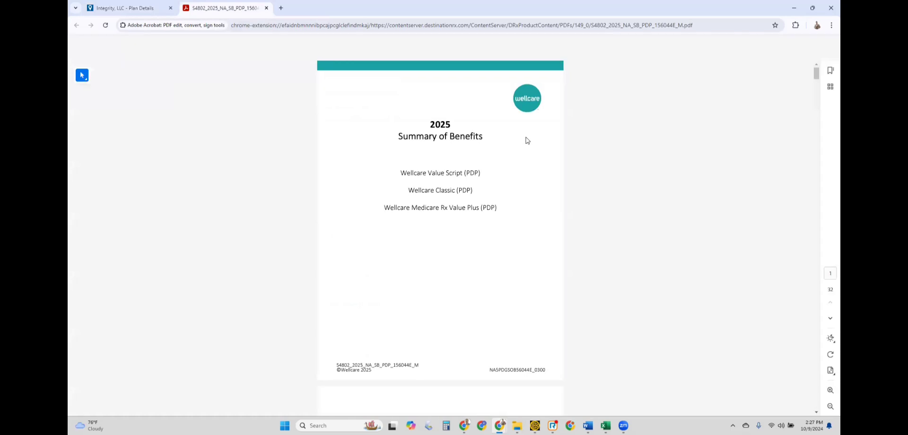
# Look over the Summary of Benefits' opening pages, highlight "Value Script (PDP)" on the cover and dismiss the Acrobat extension prompt
pyautogui.scroll(-3, 599, 180)
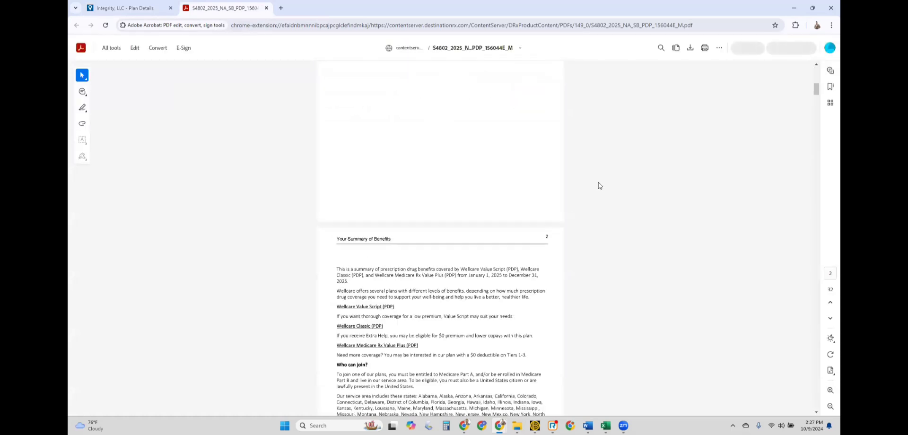
pyautogui.scroll(5, 597, 181)
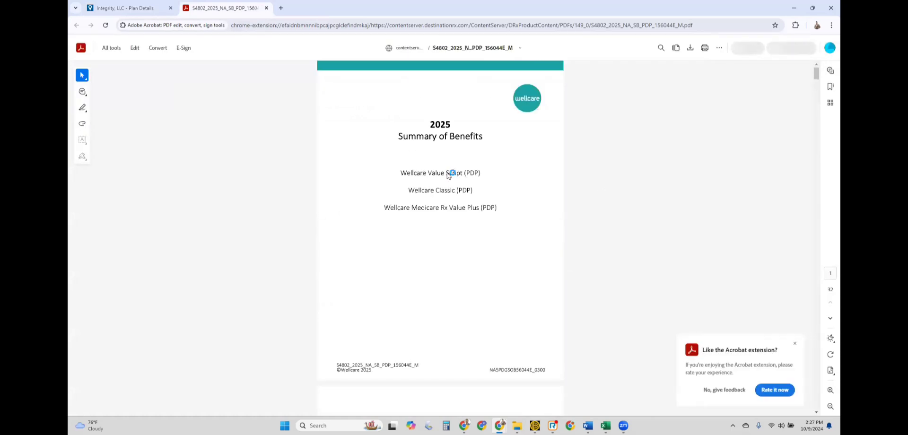
pyautogui.moveTo(428, 173); pyautogui.dragTo(480, 174)
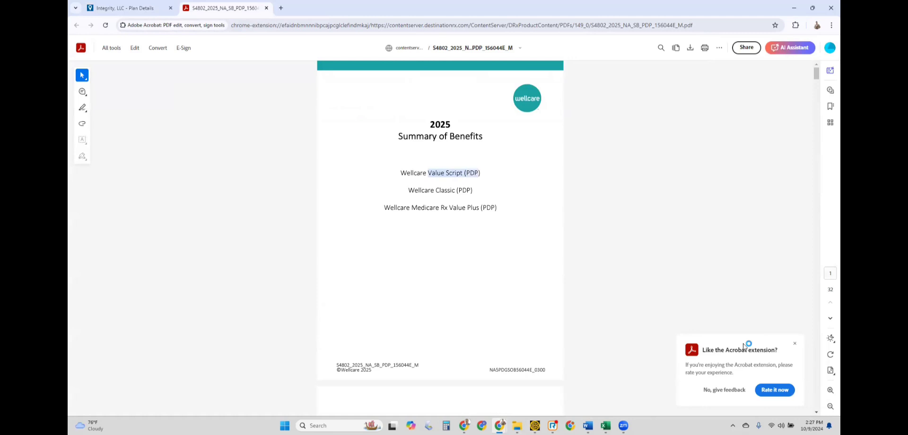
pyautogui.click(795, 346)
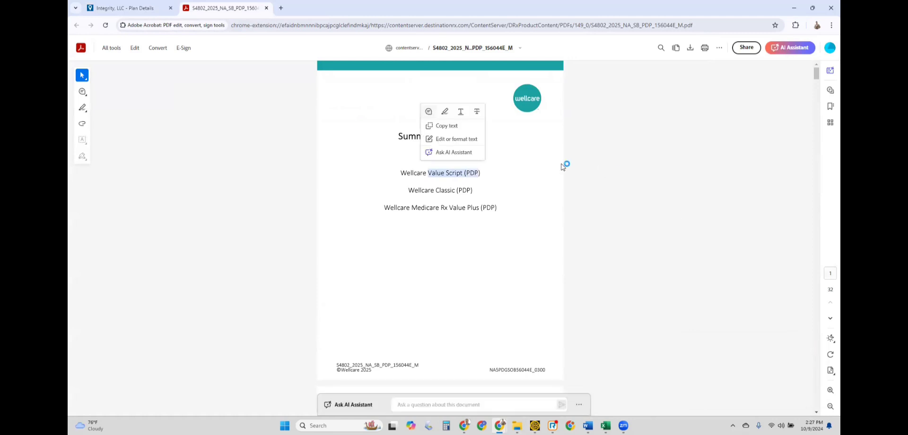
# Clear the text highlight in the Summary of Benefits, return to the Wellcare Value Script plan page and show its prescription coverage
pyautogui.click(579, 183)
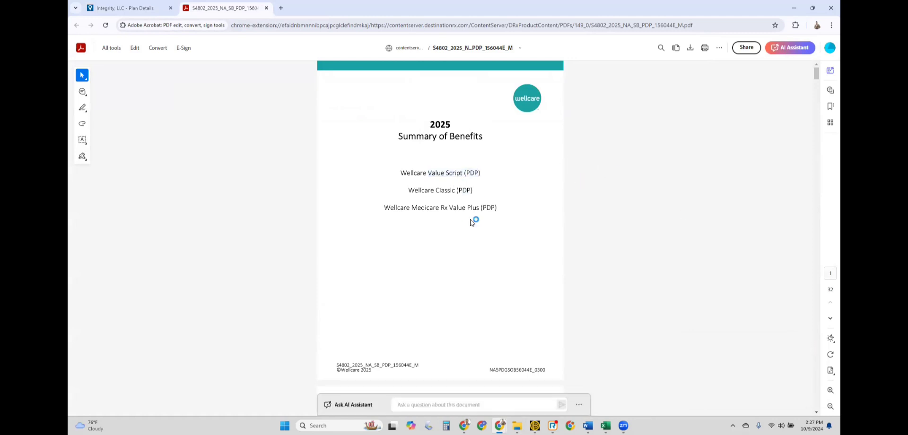
pyautogui.click(125, 8)
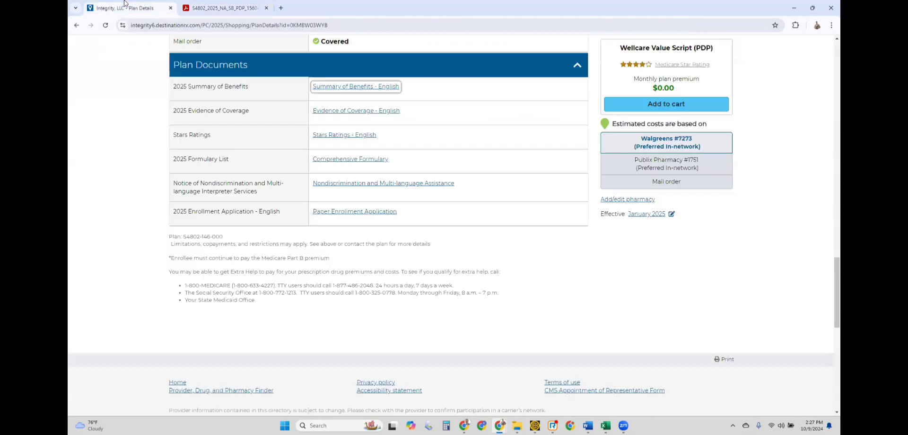
pyautogui.scroll(10, 522, 186)
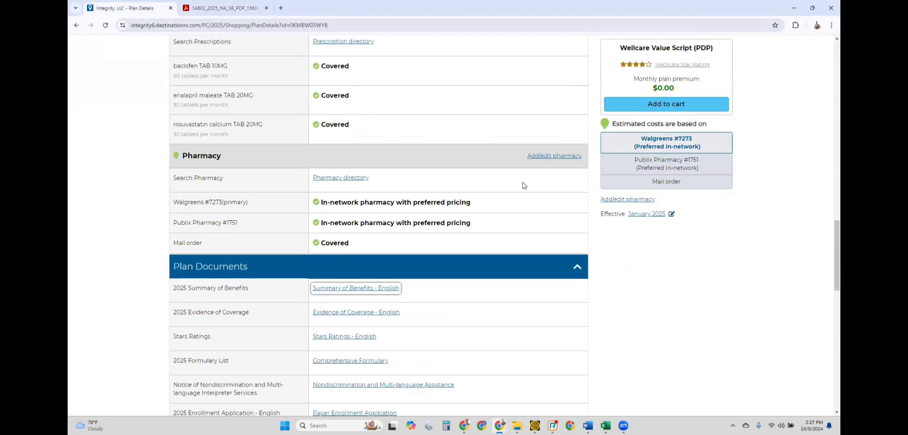
pyautogui.scroll(10, 520, 182)
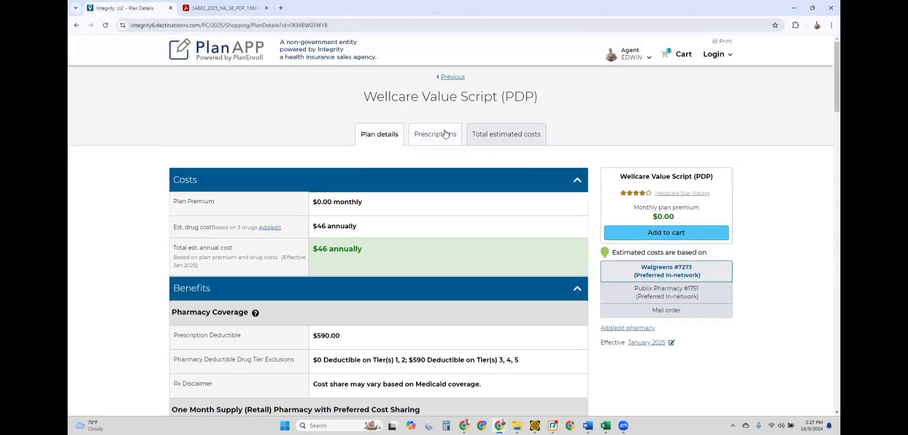
pyautogui.click(435, 136)
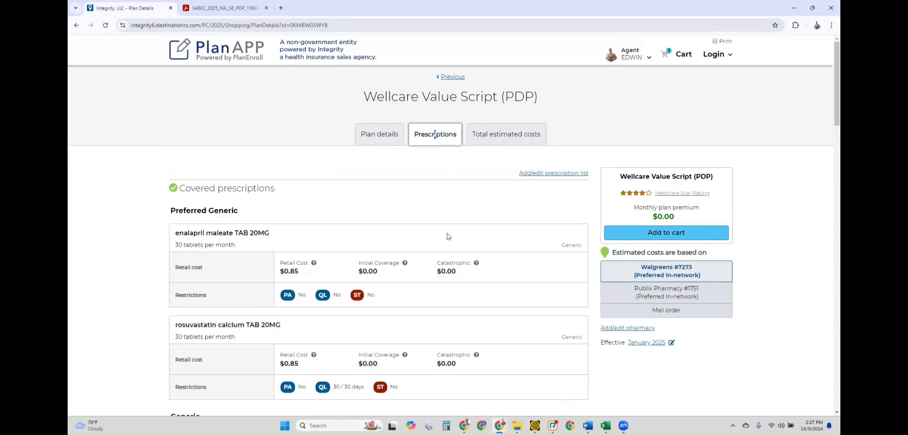
# Examine the retail cost and initial coverage amounts for enalapril maleate TAB 20MG, highlighting them along with the drug name
pyautogui.click(370, 279)
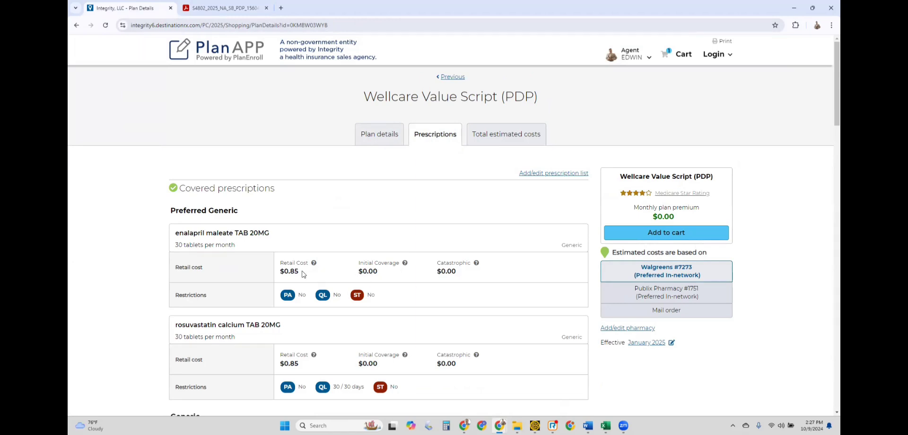
pyautogui.moveTo(279, 266); pyautogui.dragTo(307, 275)
pyautogui.click(314, 275)
pyautogui.moveTo(358, 262); pyautogui.dragTo(400, 271)
pyautogui.click(400, 273)
pyautogui.doubleClick(192, 232)
pyautogui.click(382, 279)
pyautogui.moveTo(384, 271); pyautogui.dragTo(355, 278)
pyautogui.click(404, 289)
# Check the initial coverage costs of rosuvastatin calcium TAB 20MG and baclofen TAB 10MG, highlighting each amount
pyautogui.scroll(-3, 402, 302)
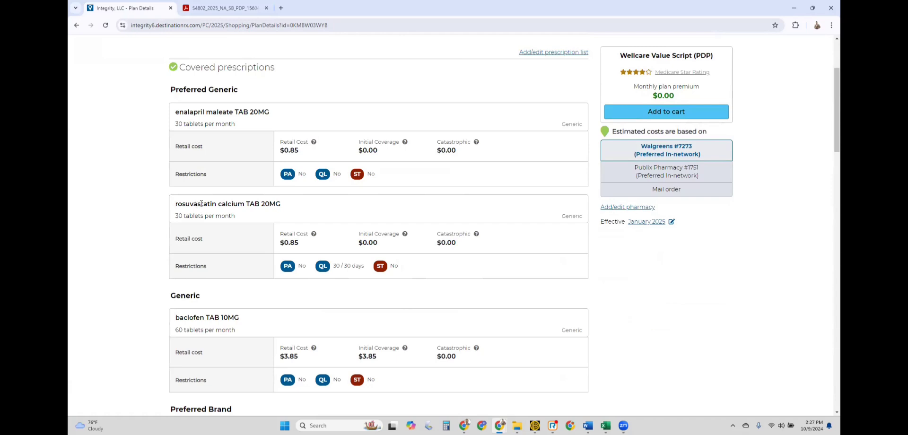
pyautogui.doubleClick(366, 242)
pyautogui.scroll(-2, 422, 246)
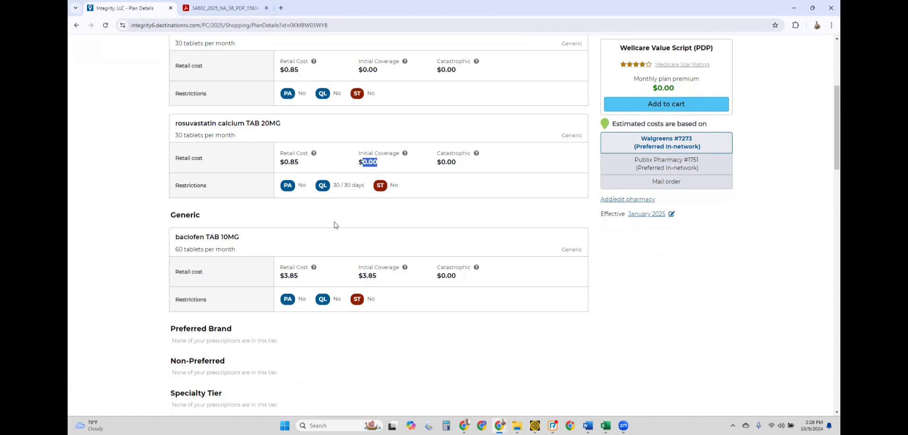
pyautogui.moveTo(363, 277); pyautogui.dragTo(376, 277)
pyautogui.click(401, 290)
# Compare the drug costs at Publix Pharmacy #1751, and switch the estimate back to Walgreens #7273
pyautogui.scroll(1, 488, 245)
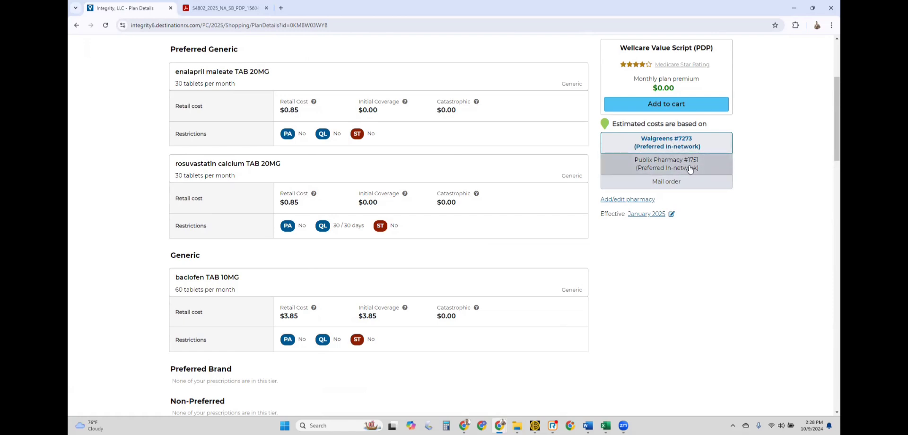
pyautogui.click(660, 165)
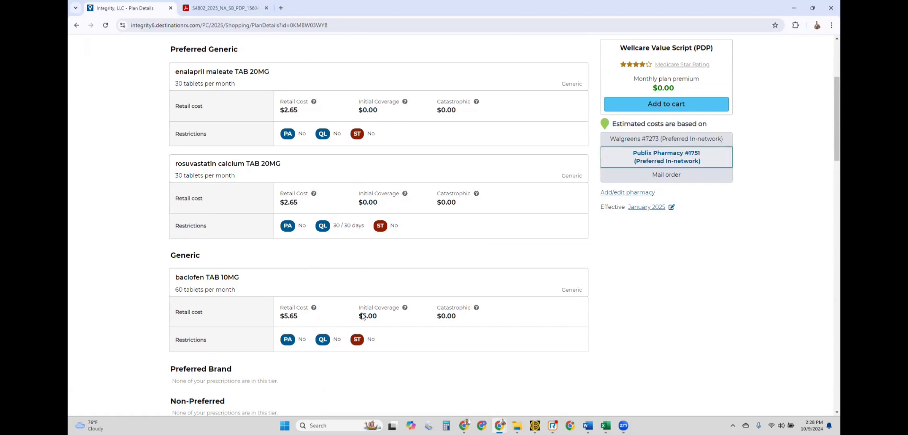
pyautogui.click(661, 138)
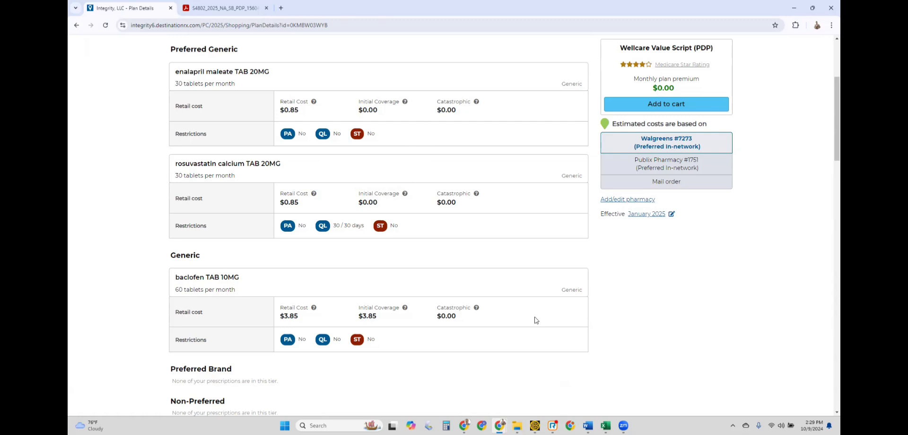
# Add the Wellcare Value Script (PDP) plan to the cart
pyautogui.scroll(3, 535, 318)
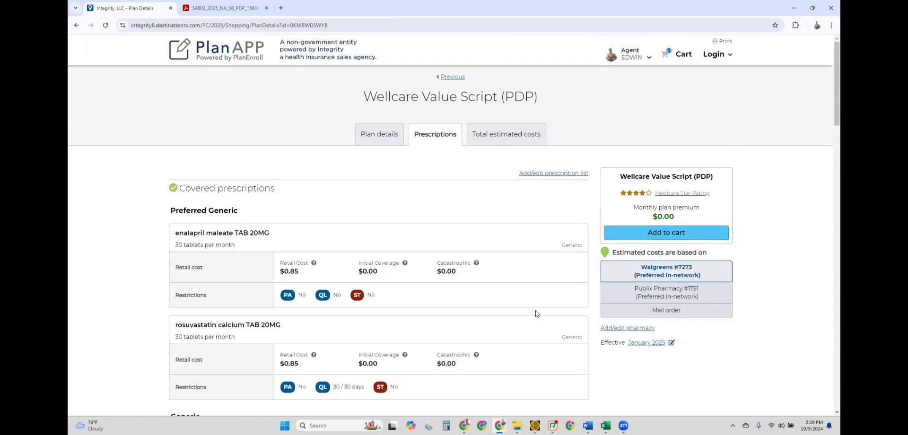
pyautogui.click(655, 235)
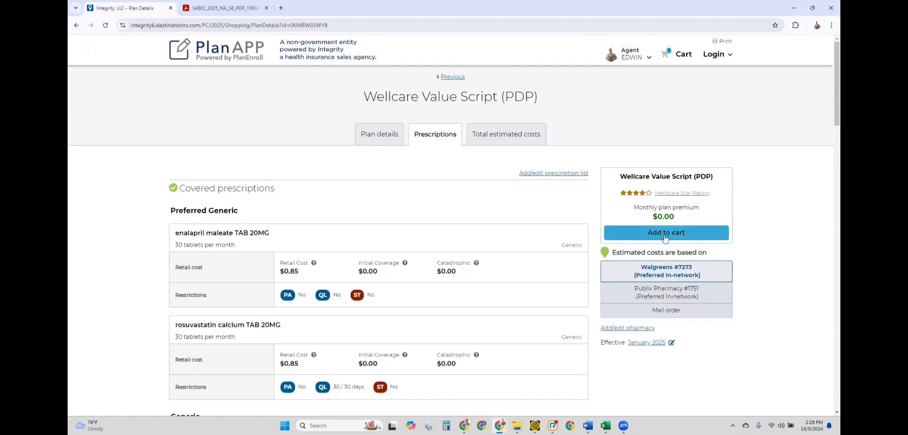